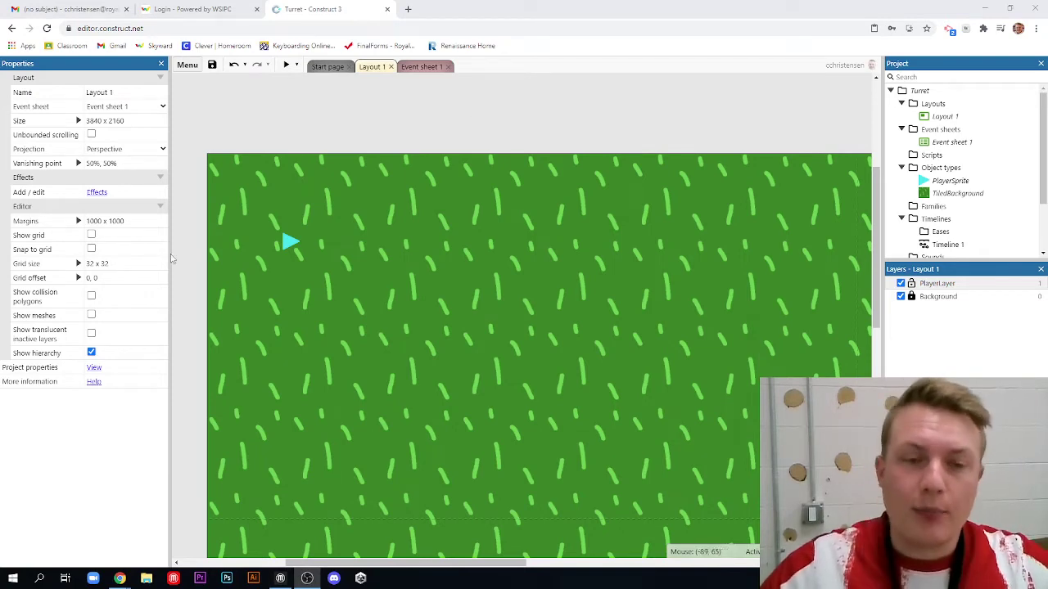
Inspect the PlayerSprite's properties, then start a preview of the Turret layout
left_click(292, 244)
left_click(373, 140)
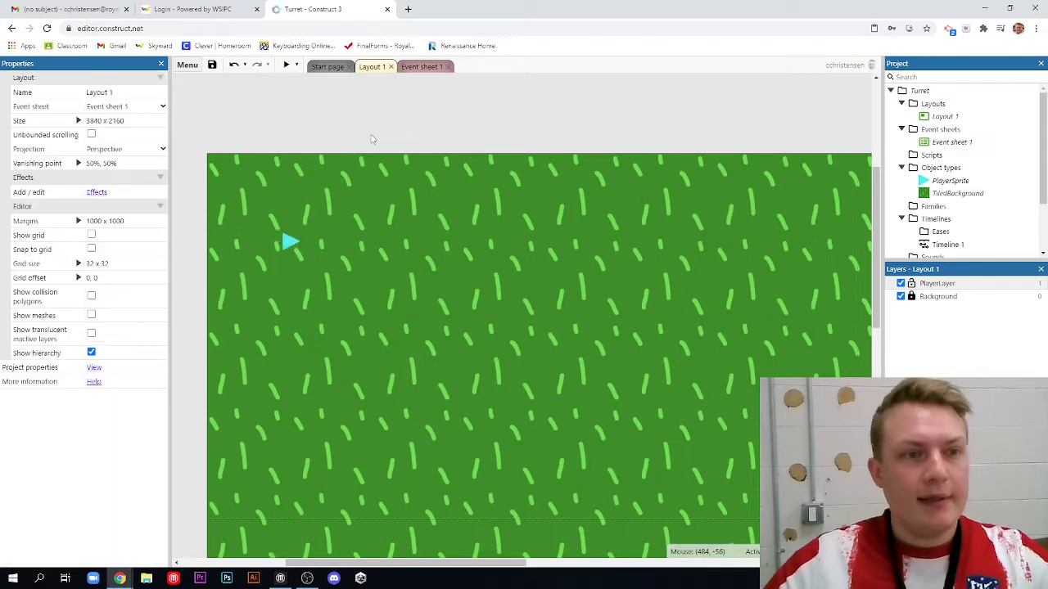
left_click(281, 253)
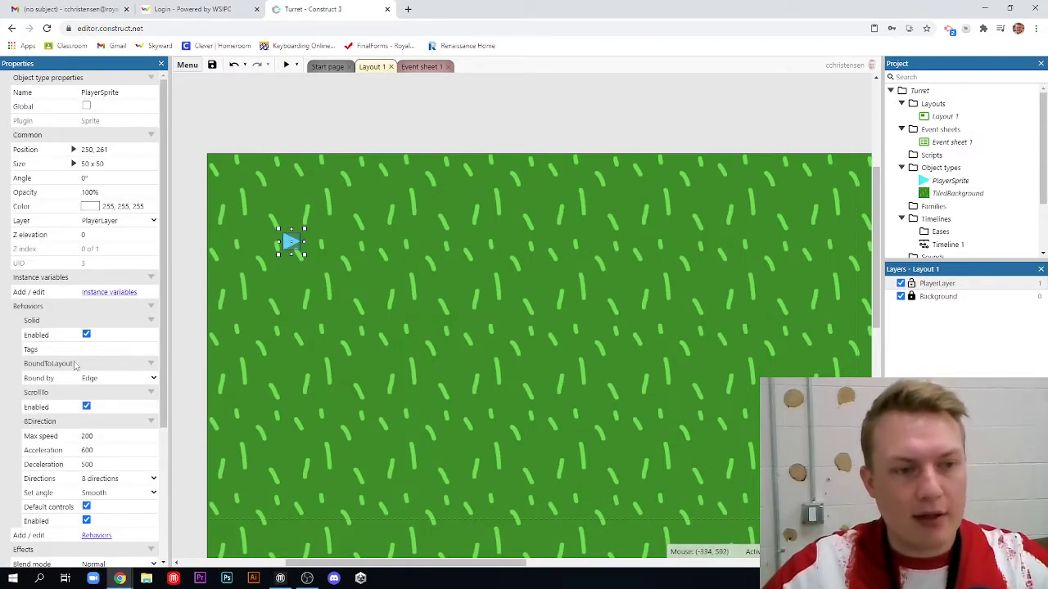
left_click(435, 133)
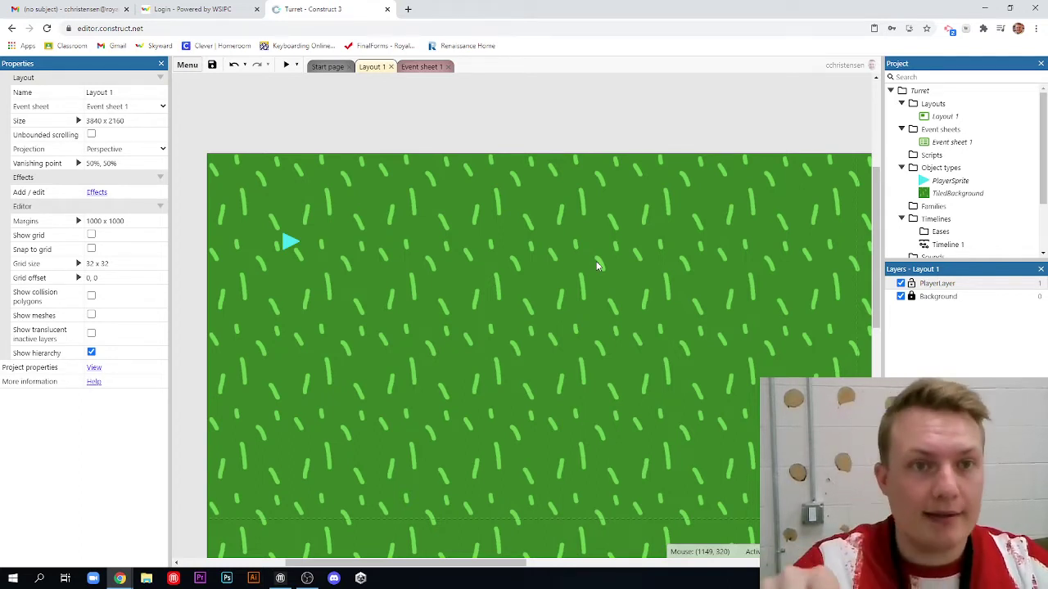
left_click(287, 65)
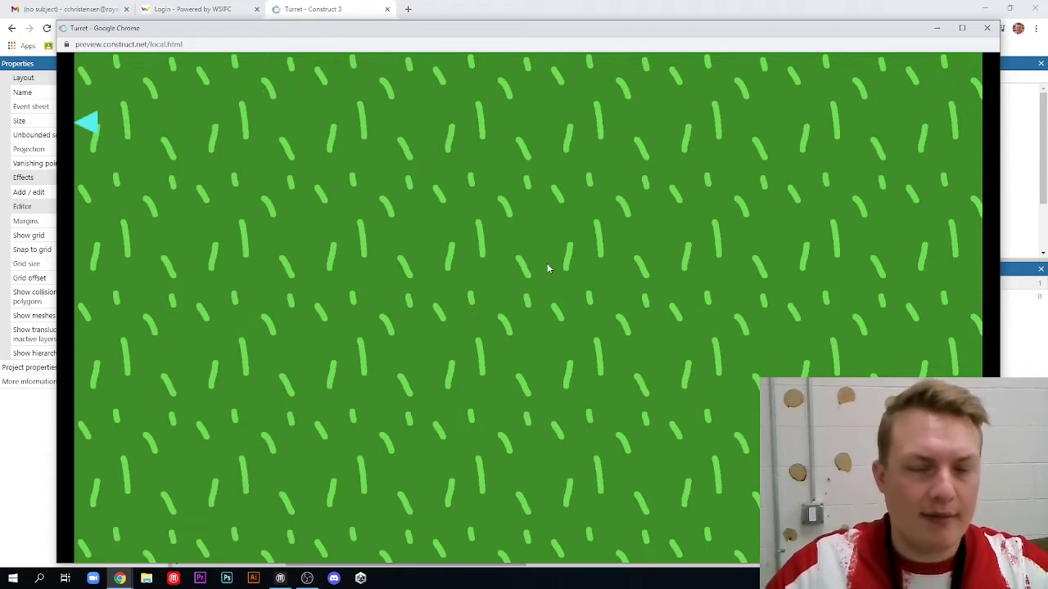
Close the running preview window to return to Layout 1
left_click(986, 28)
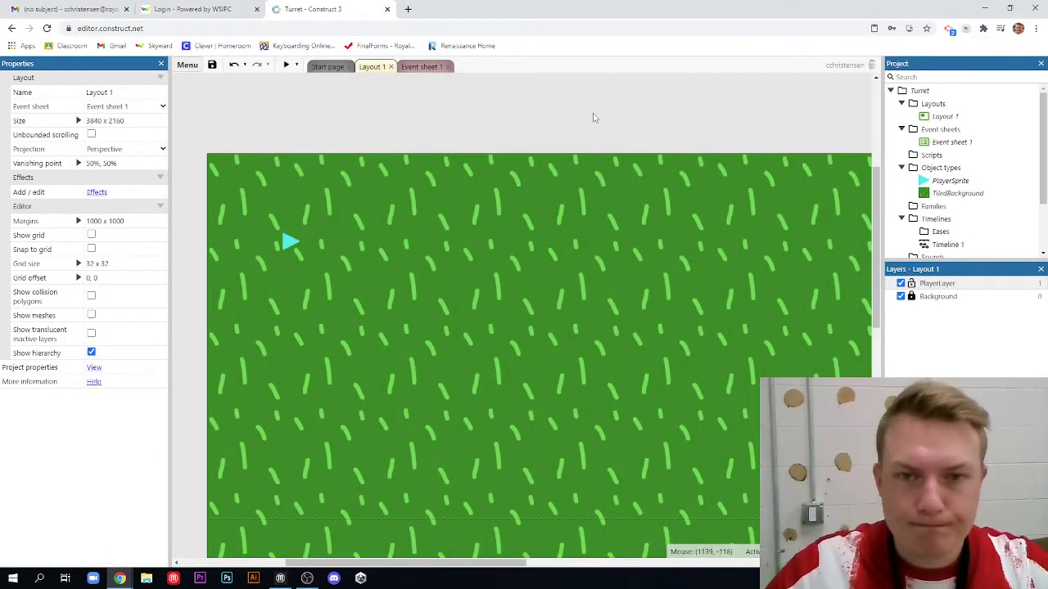
Insert a new Sprite object type and place it on the layout
double_click(473, 283)
scroll(540, 237, "down", 5)
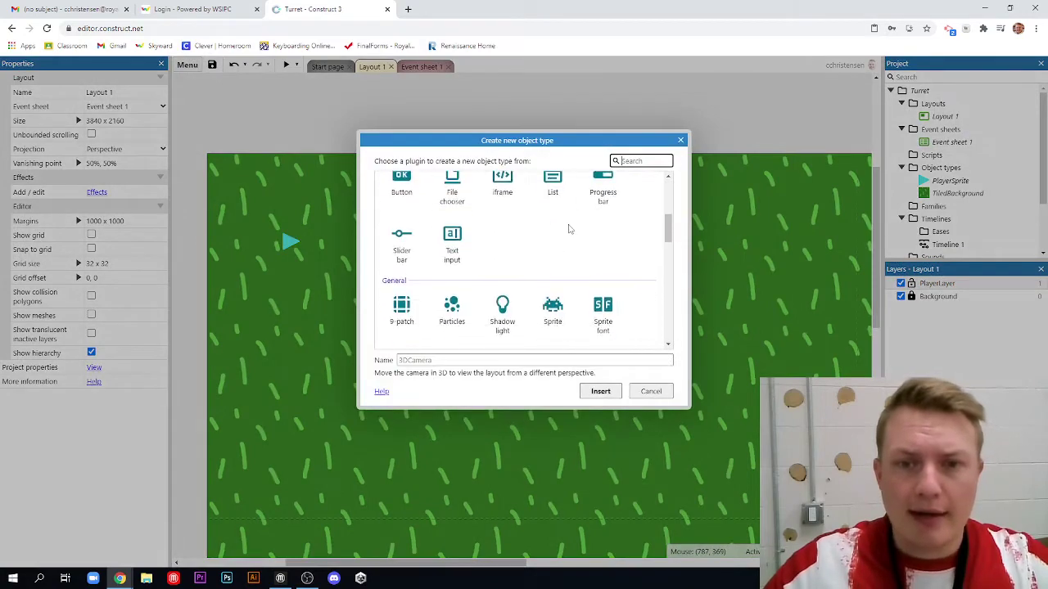
left_click(553, 311)
double_click(561, 315)
left_click(501, 258)
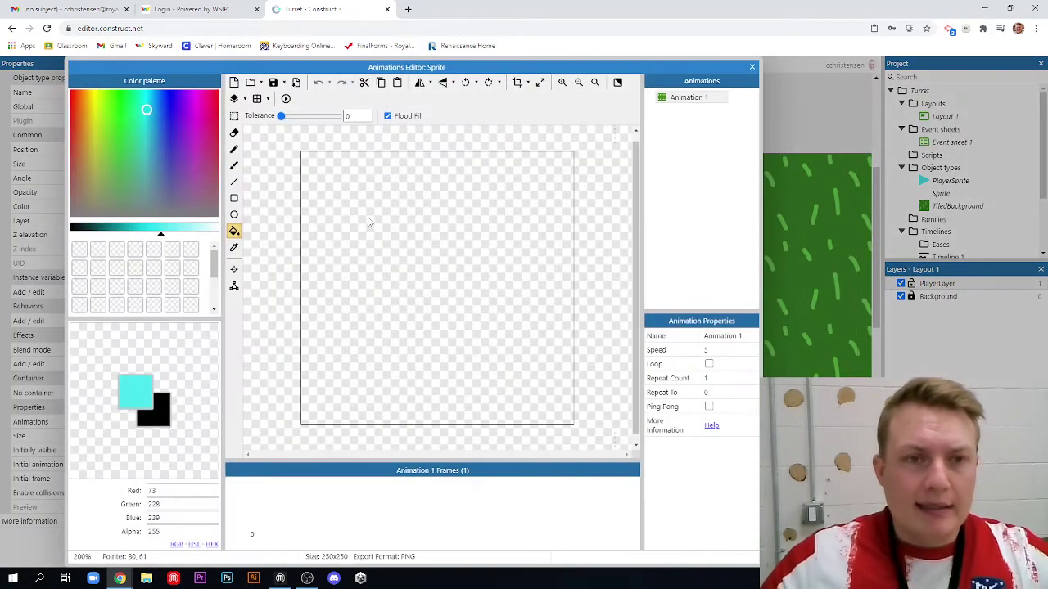
Fill the sprite's 250×250 frame with a darkened deep red colour
left_click(72, 96)
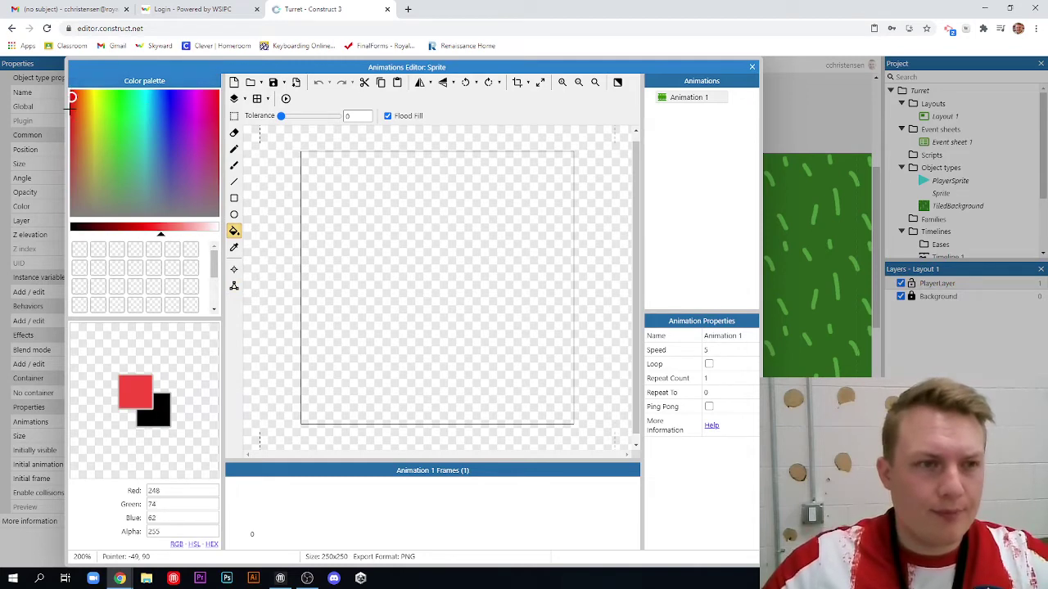
left_click(72, 115)
left_click_drag(158, 242, 143, 241)
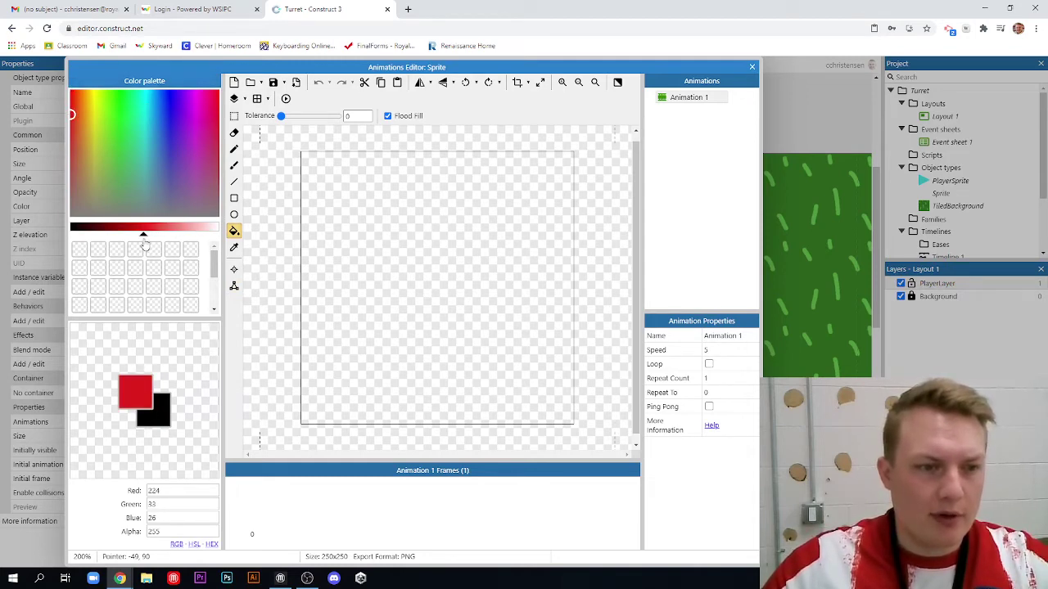
left_click(467, 242)
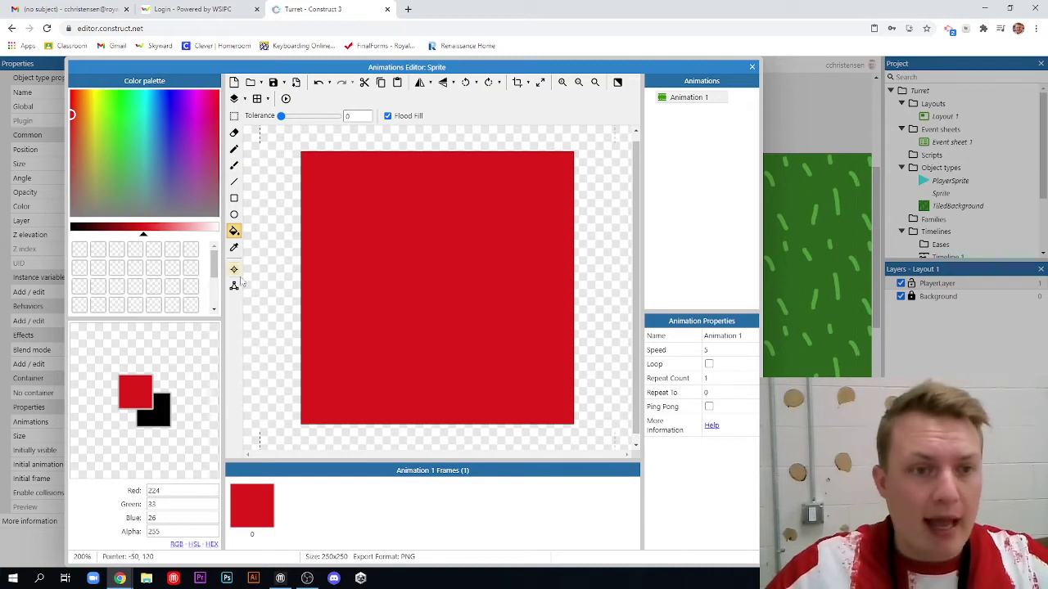
left_click(235, 271)
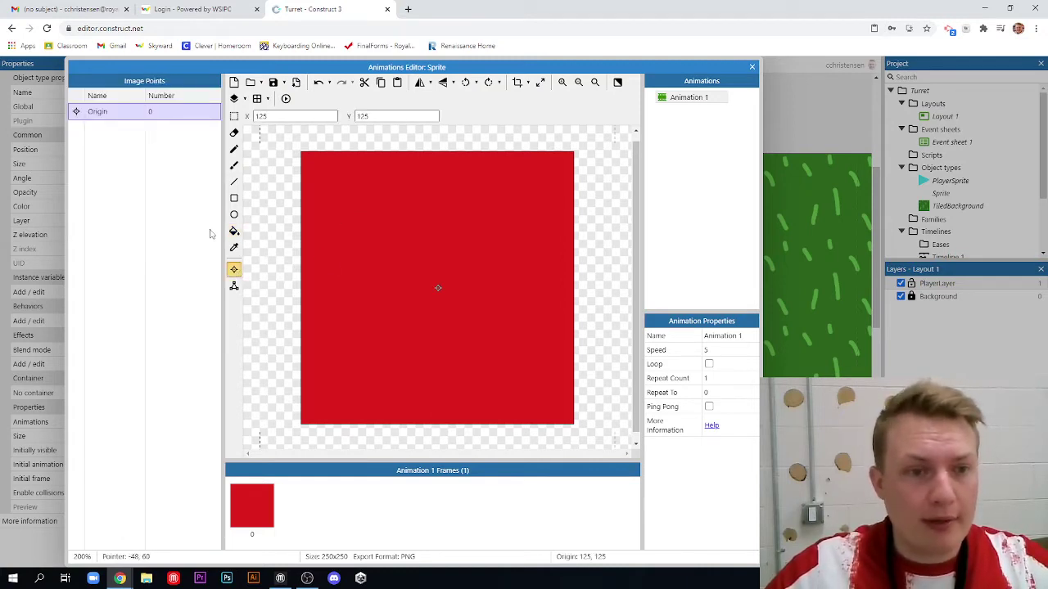
Add Image Point 1 and quick-assign it to the right edge at 250, 125
right_click(104, 156)
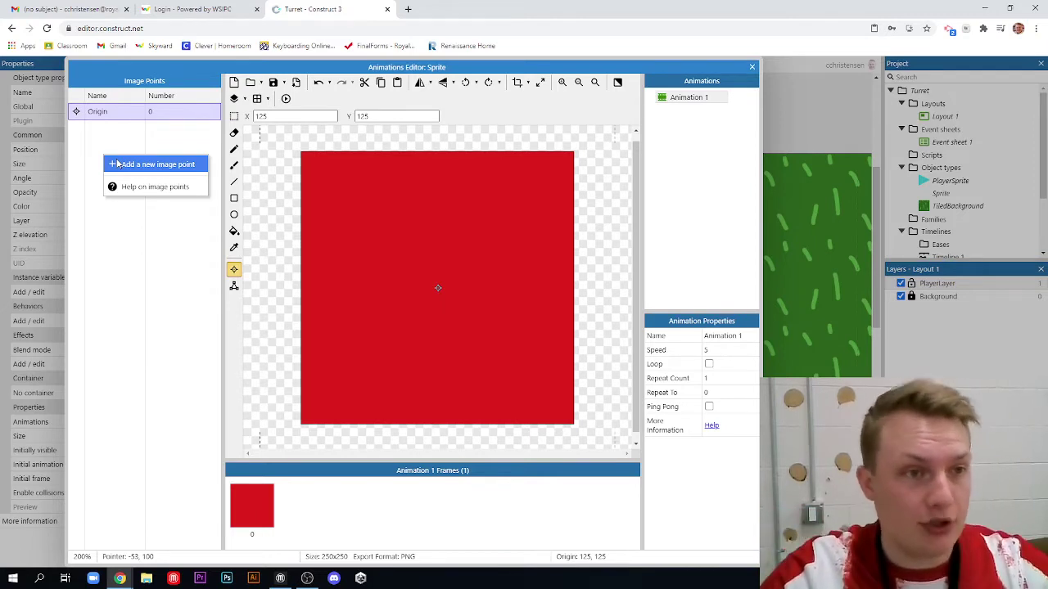
left_click(117, 163)
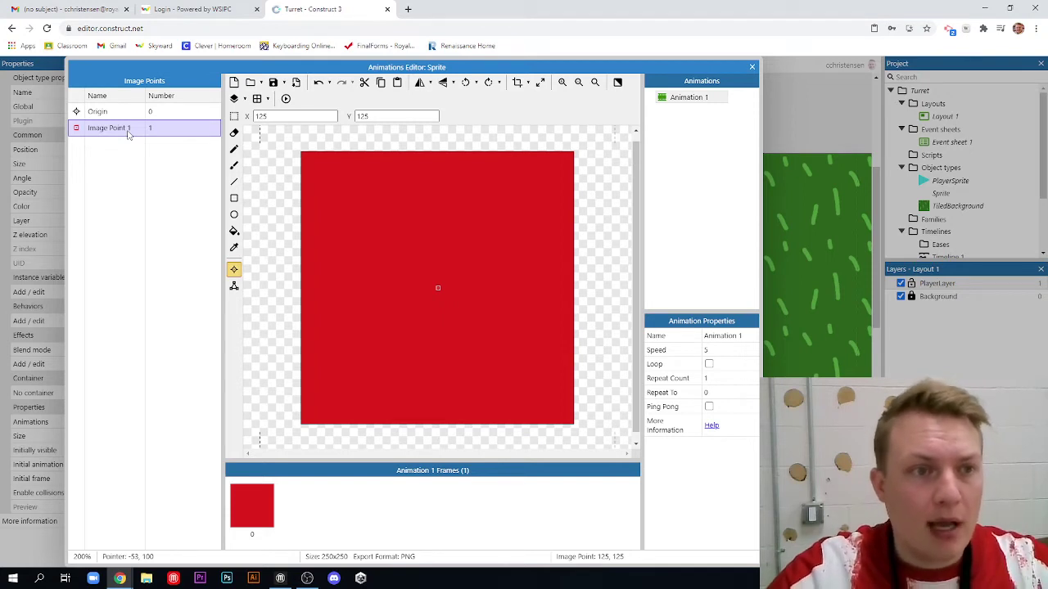
right_click(127, 132)
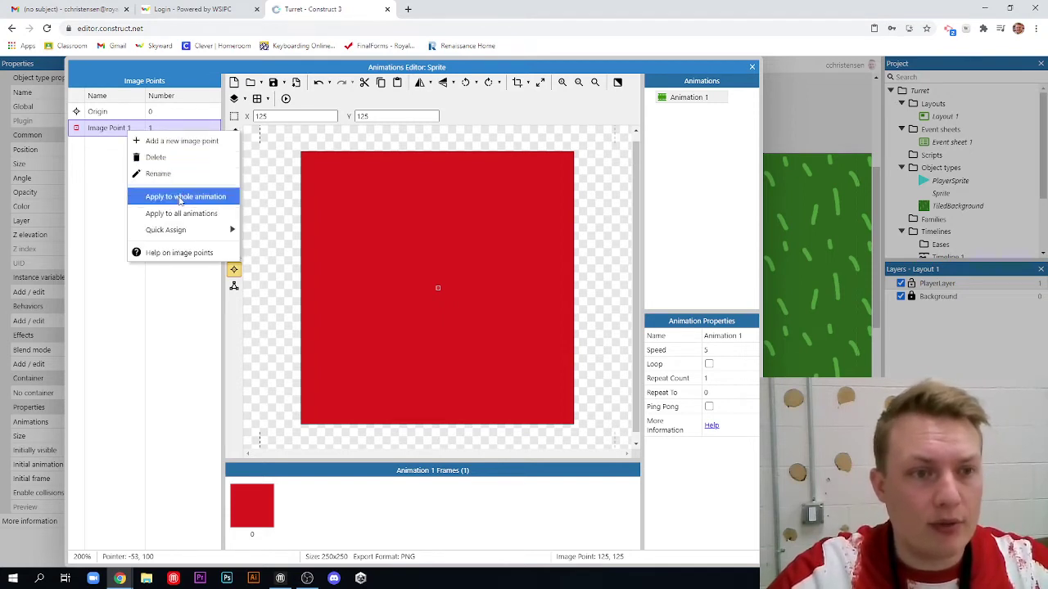
mouse_move(179, 235)
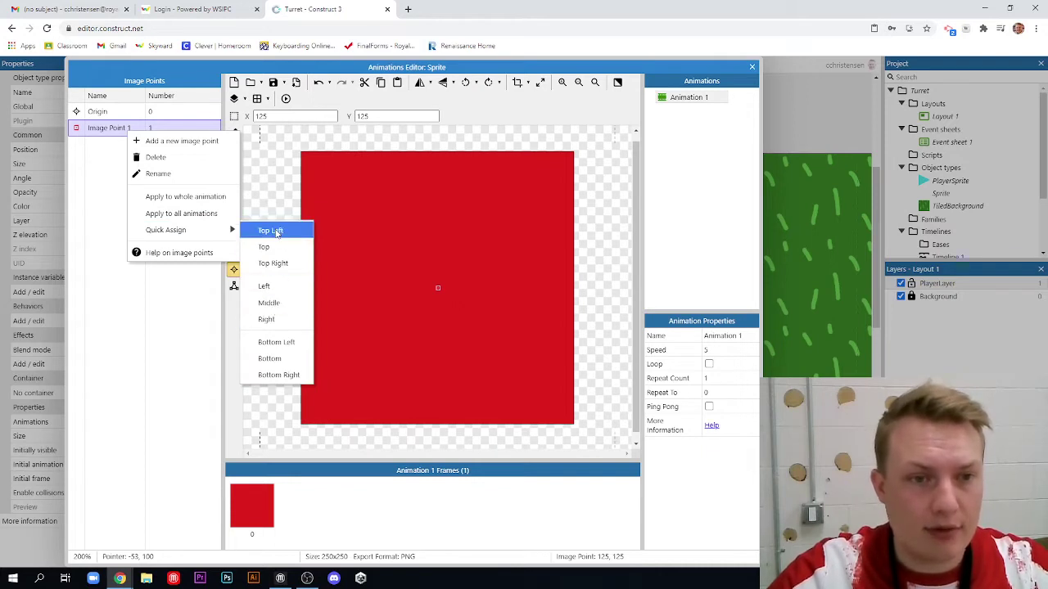
left_click(283, 321)
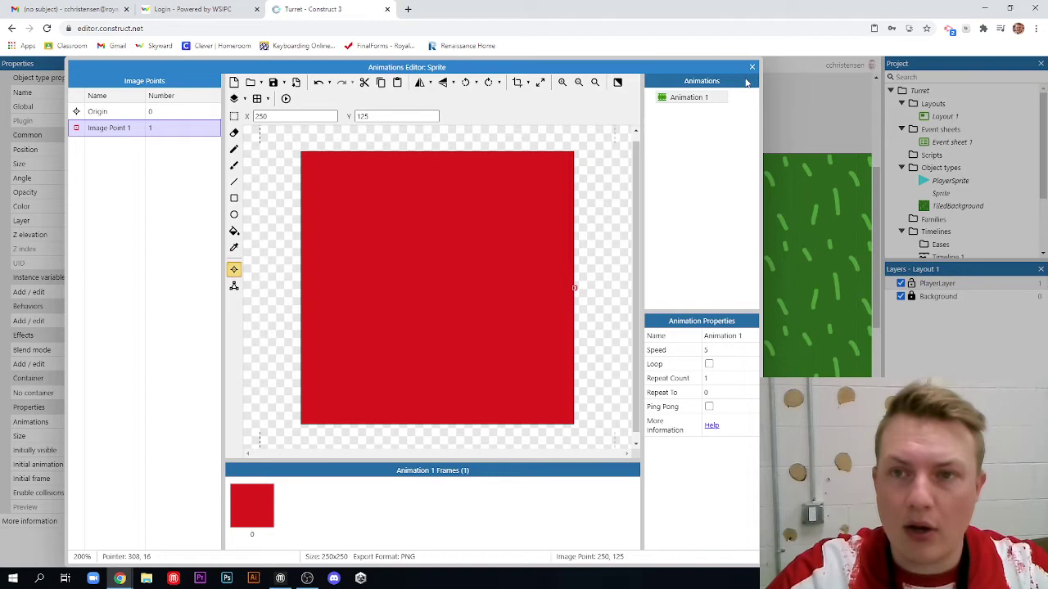
Name the red sprite Turret and set its size to 50 x 50
left_click(753, 67)
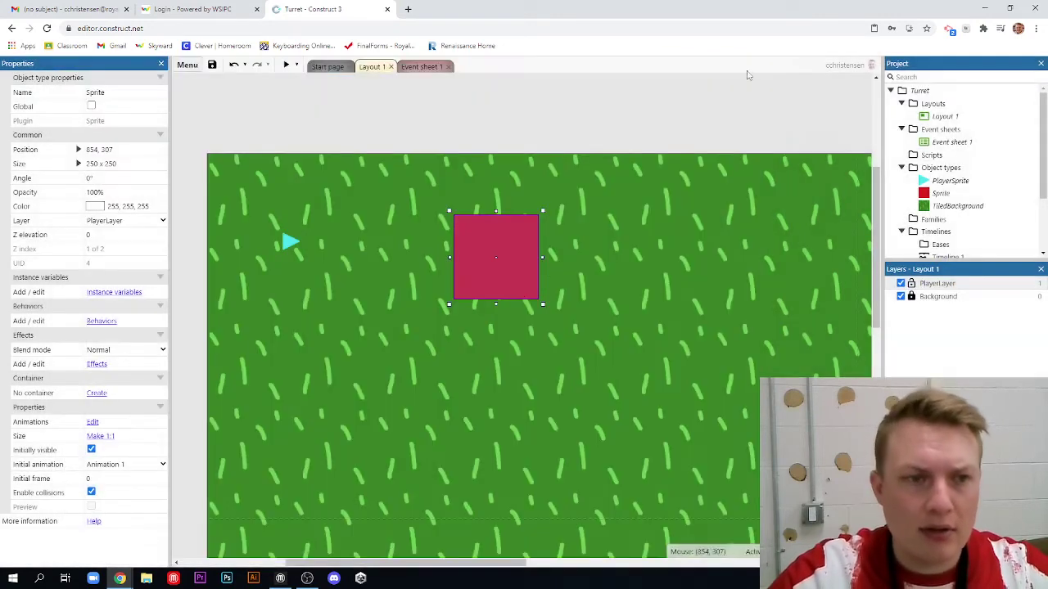
left_click(106, 92)
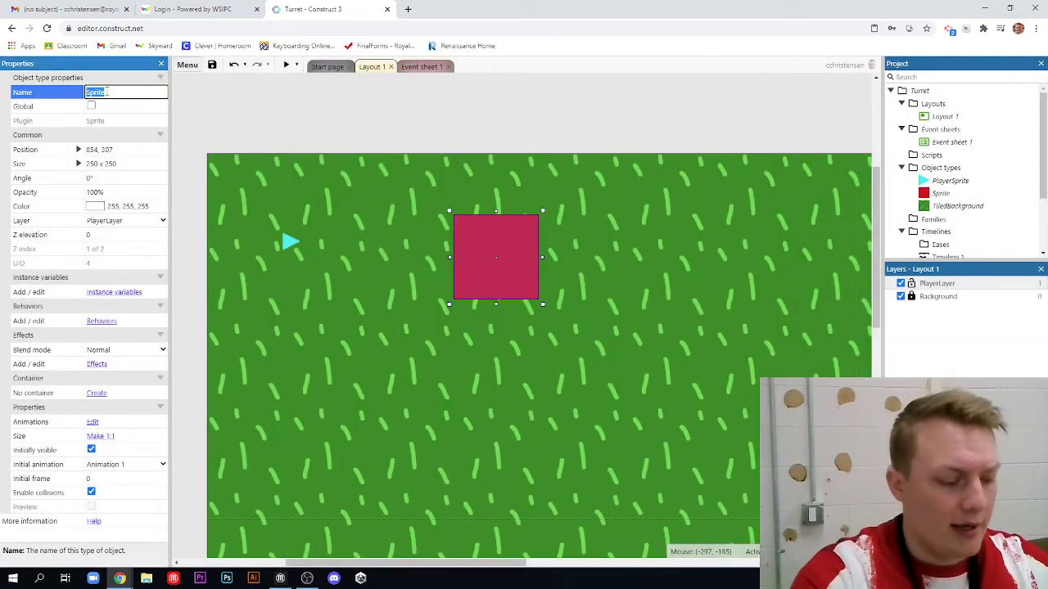
type("Turret")
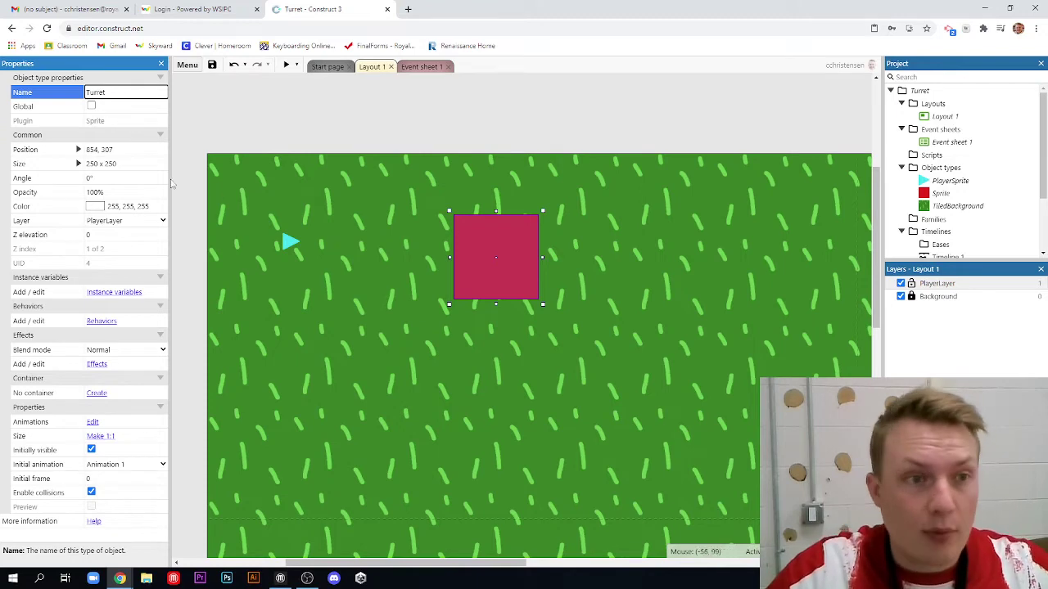
key("Return")
left_click(116, 164)
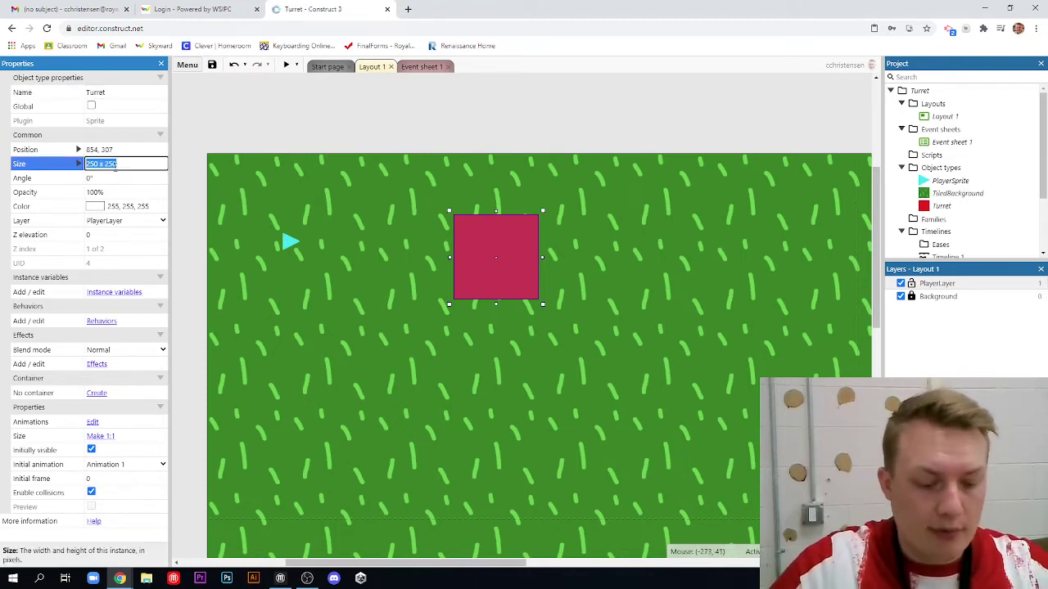
type("50 x 50")
key("Tab")
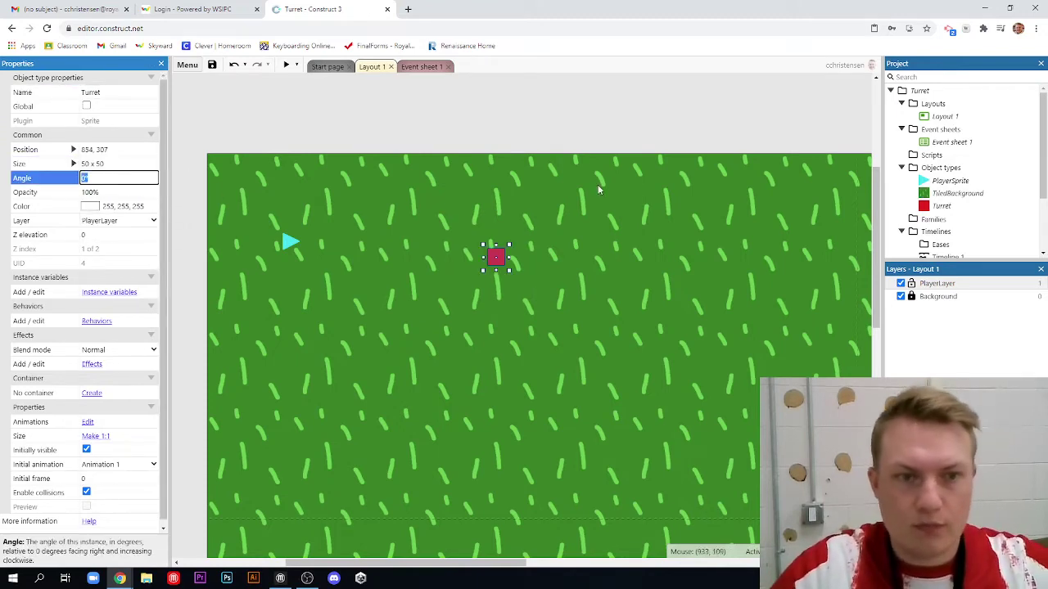
Move the Turret down to position 970, 642 near the layout's middle
left_click_drag(497, 257, 538, 377)
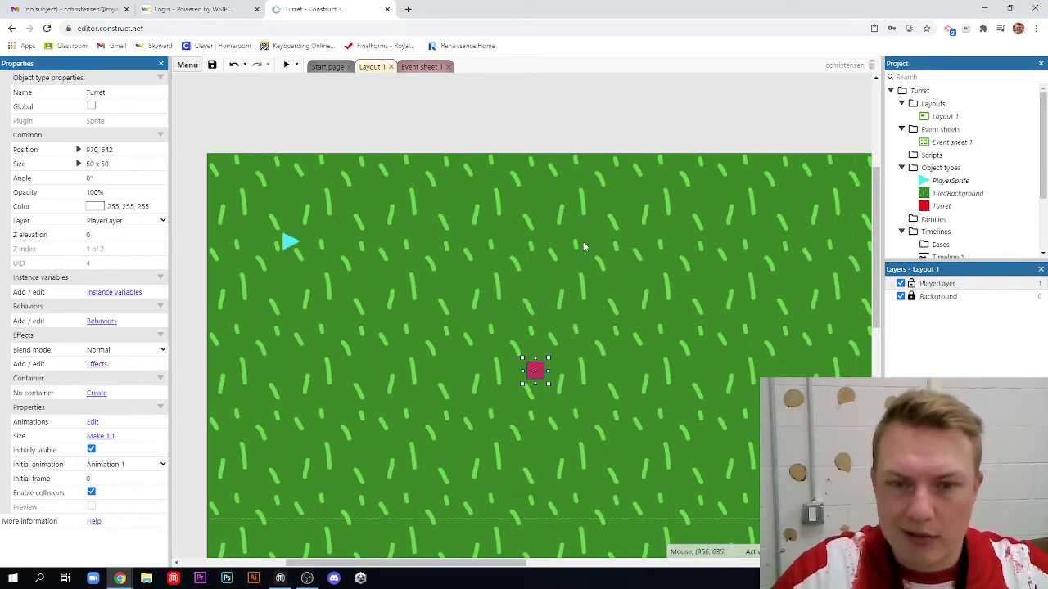
left_click(521, 164)
left_click(541, 376)
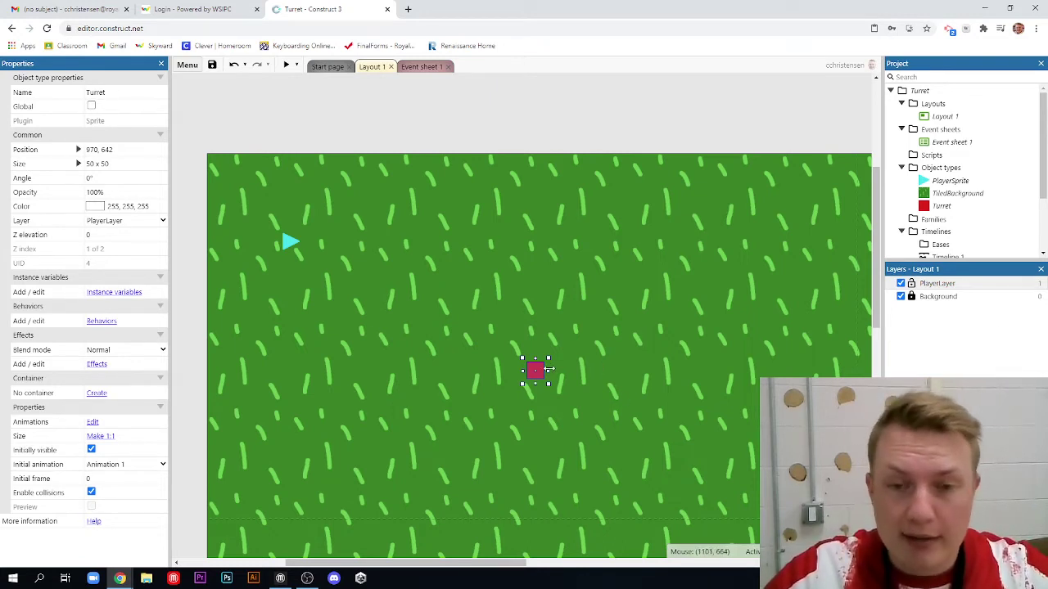
Add the Solid behavior to the Turret sprite
left_click(100, 322)
left_click(521, 275)
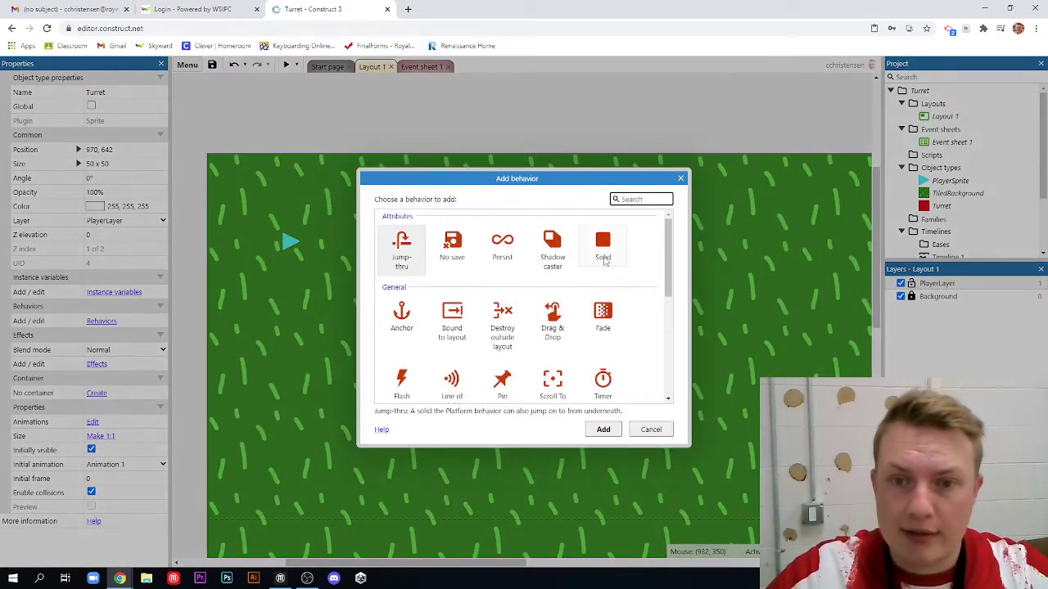
left_click(603, 245)
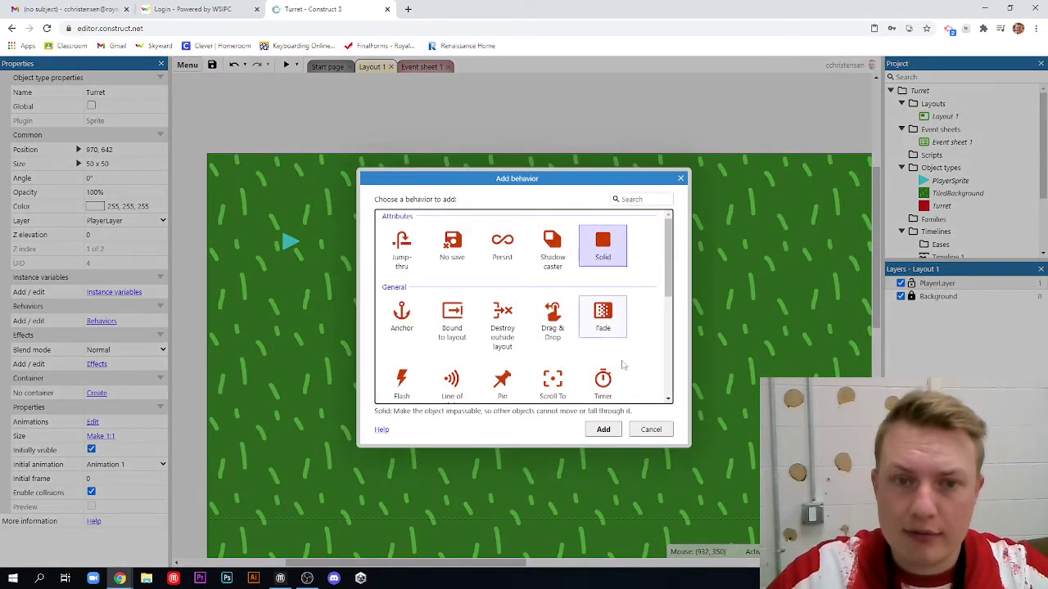
left_click(606, 429)
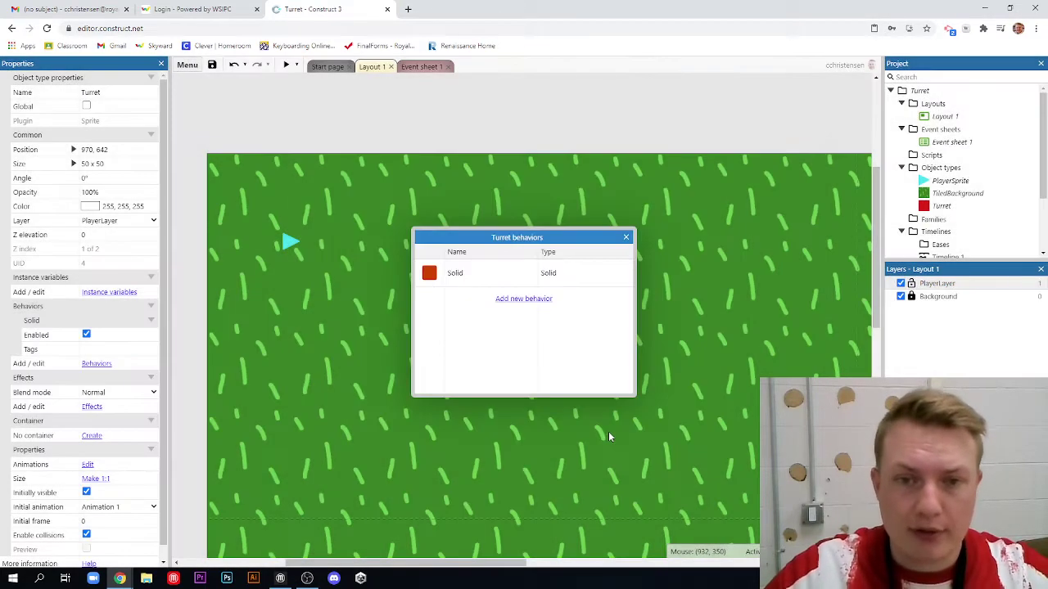
Add the Turret behavior, giving range 300 and rate of fire 1
left_click(513, 300)
scroll(484, 304, "down", 5)
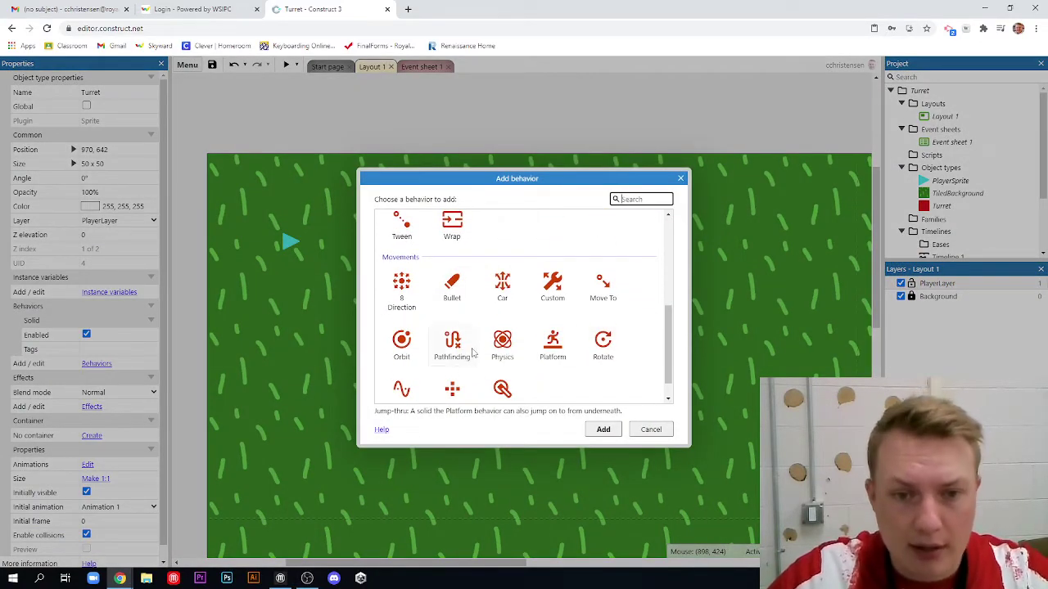
scroll(472, 352, "down", 1)
left_click(503, 363)
left_click(616, 433)
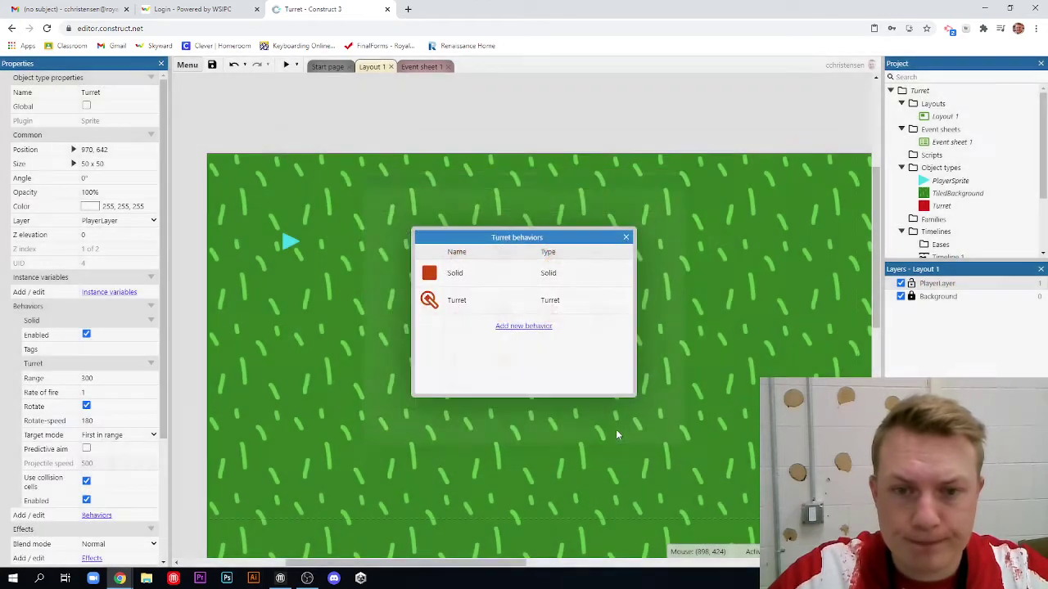
left_click(626, 238)
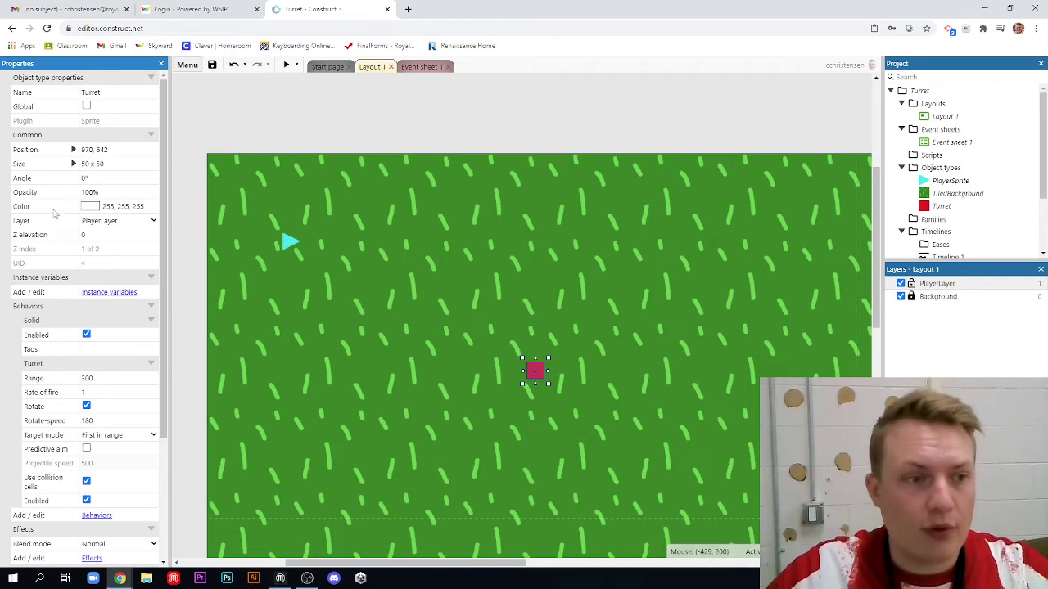
Set the Turret behavior's Range to 600, keep Rate of fire 1, and preview the layout
left_click(98, 379)
type("6")
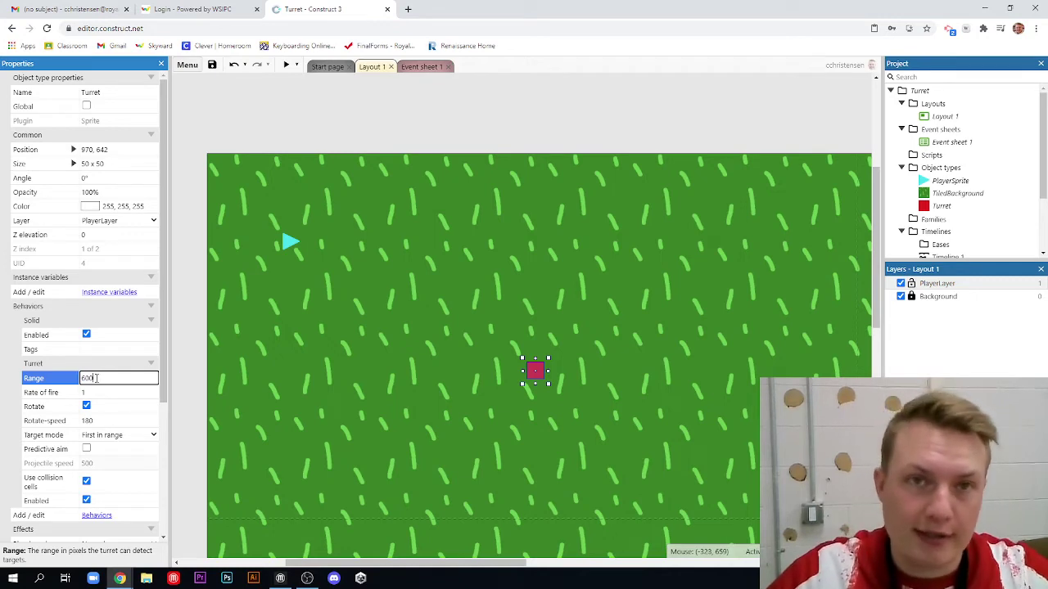
type("00")
left_click(102, 393)
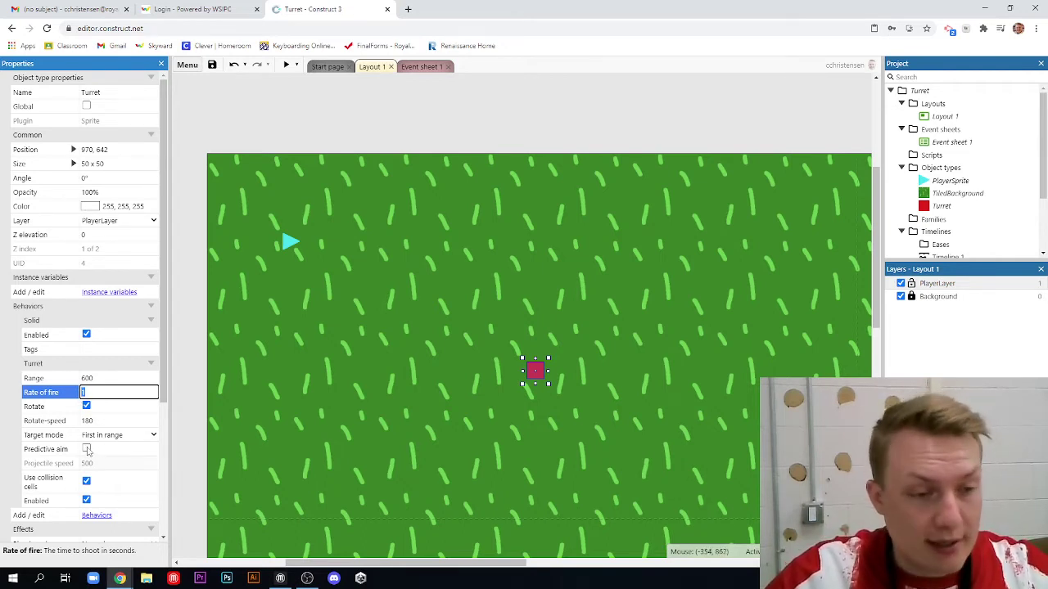
scroll(87, 451, "down", 1)
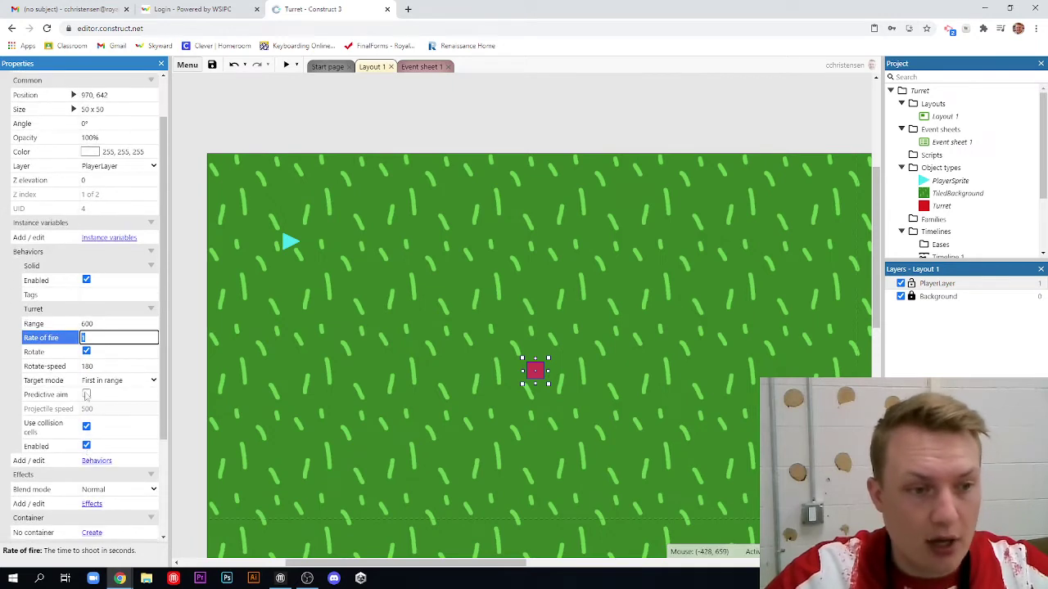
scroll(90, 401, "up", 1)
key("Return")
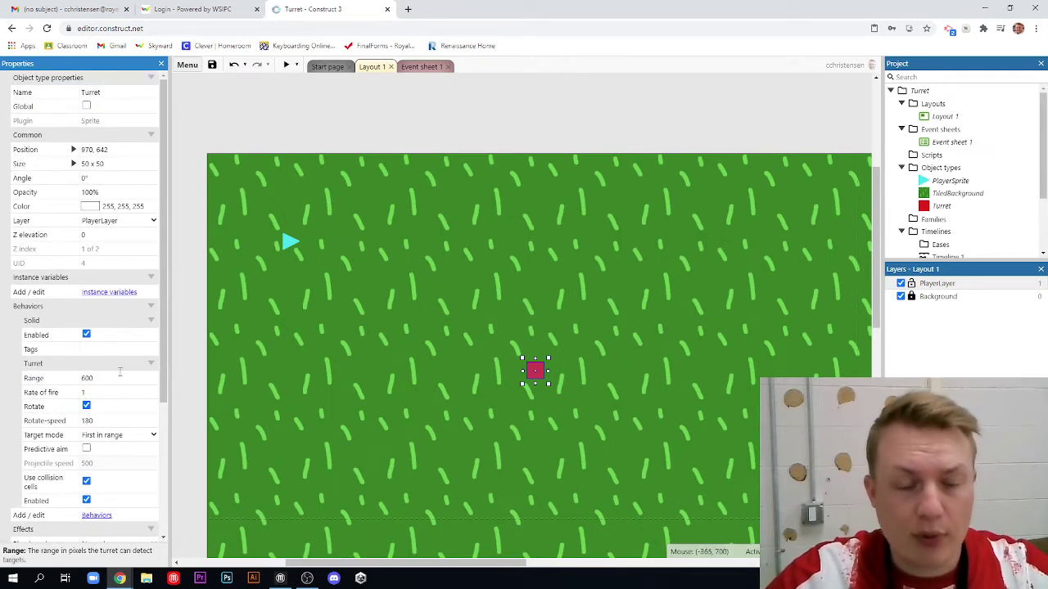
left_click(411, 127)
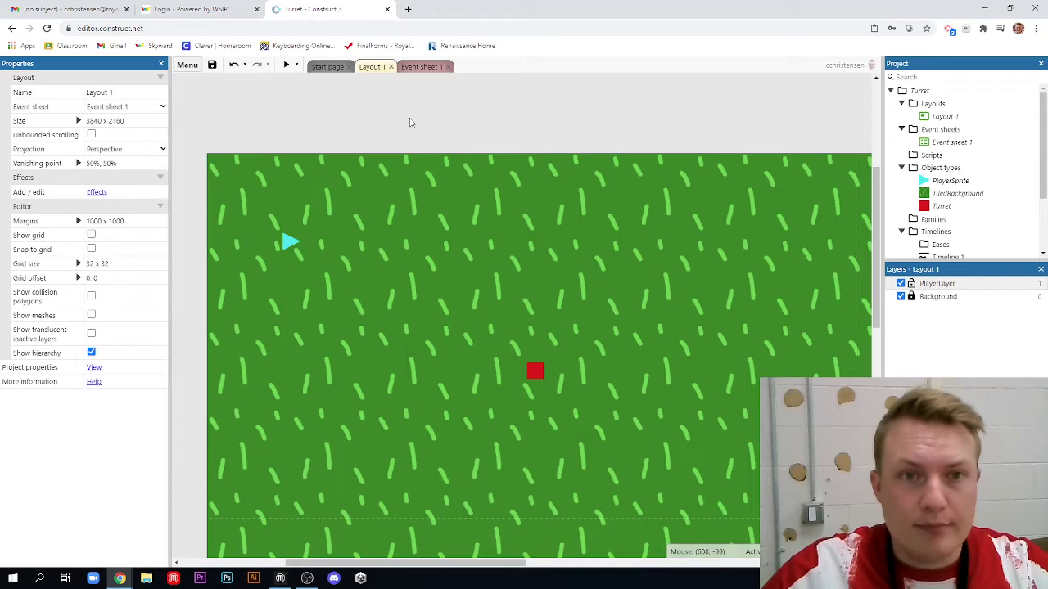
left_click(285, 65)
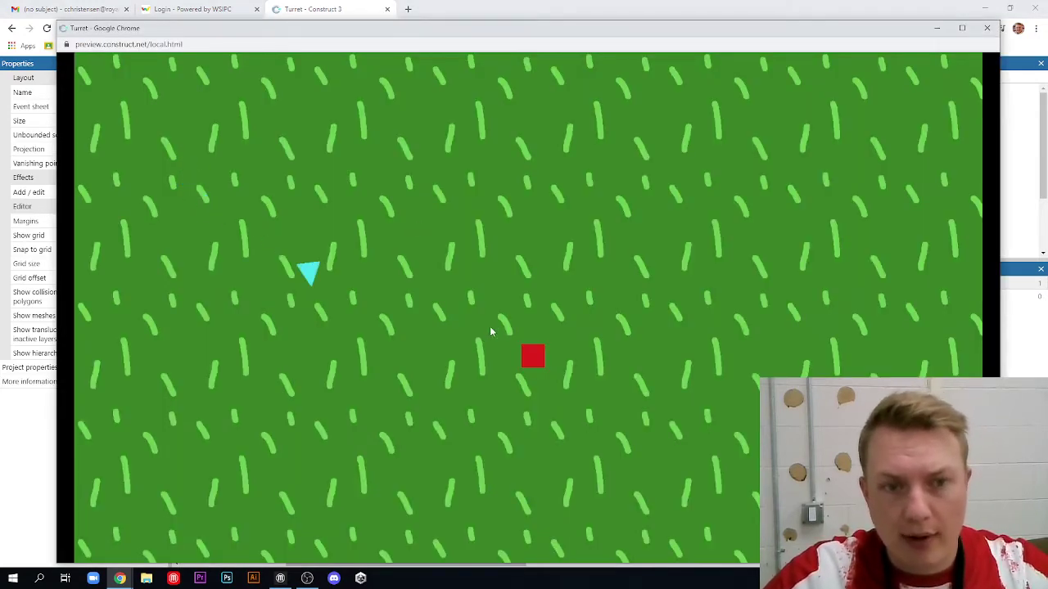
Steer the player with the Down and Up arrow keys, then close the preview
key("Down")
key("Up")
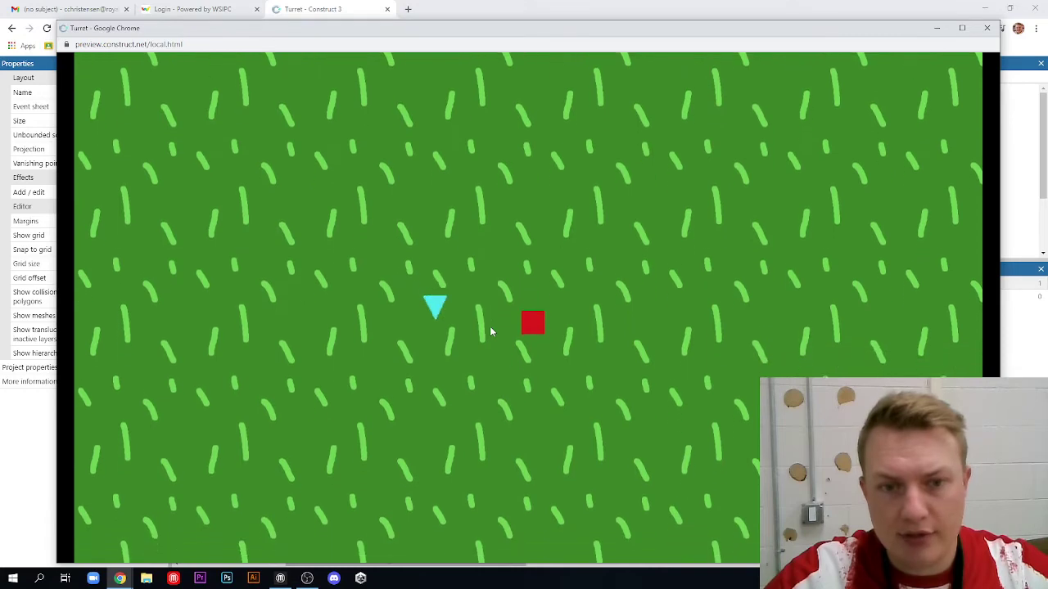
key("Up")
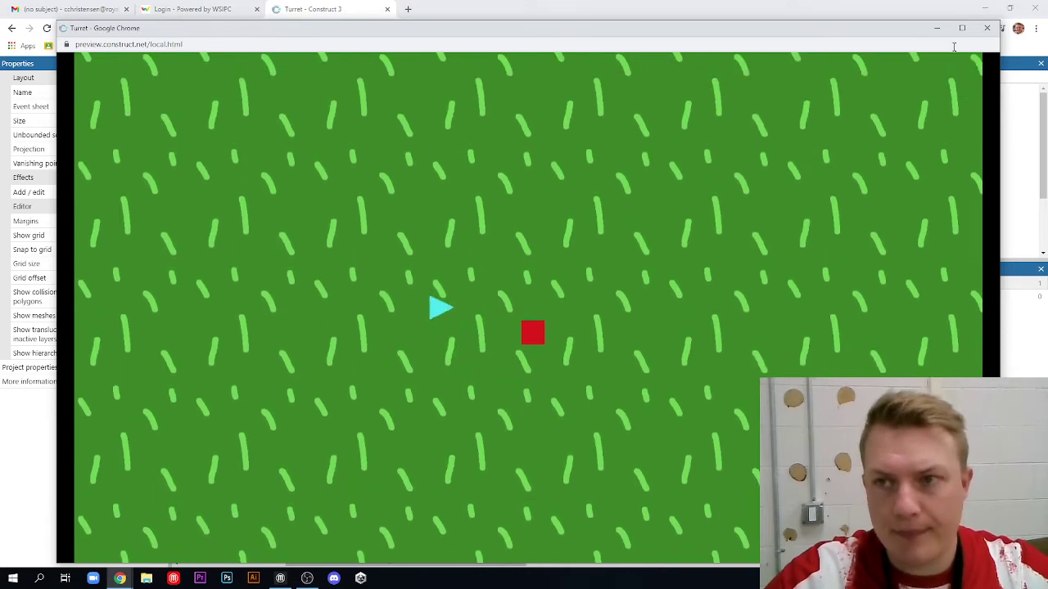
left_click(987, 27)
Set the PlayerSprite's 8Direction Max speed to 500
left_click(288, 243)
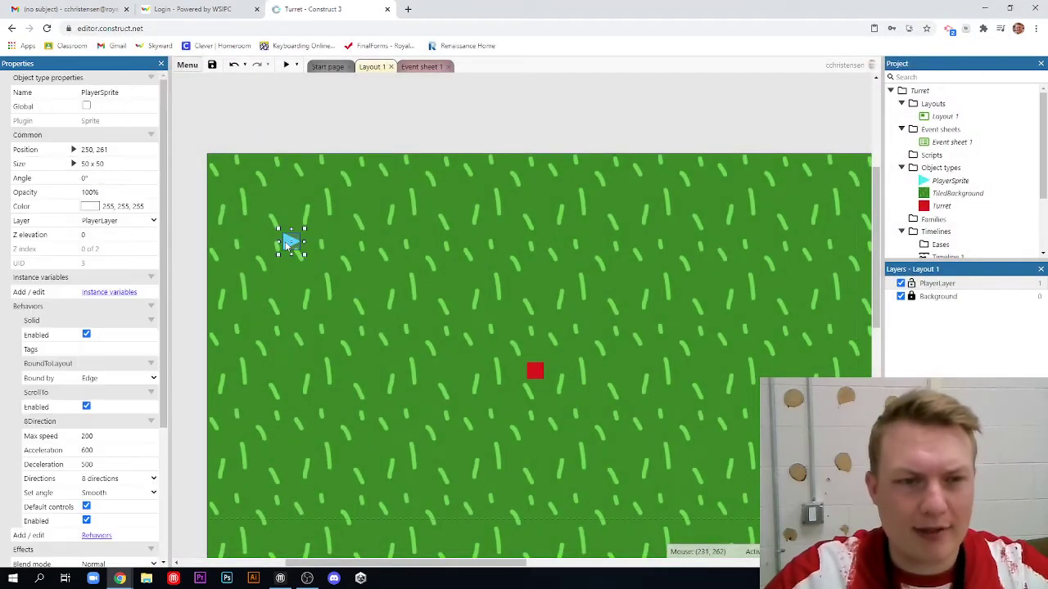
left_click(112, 437)
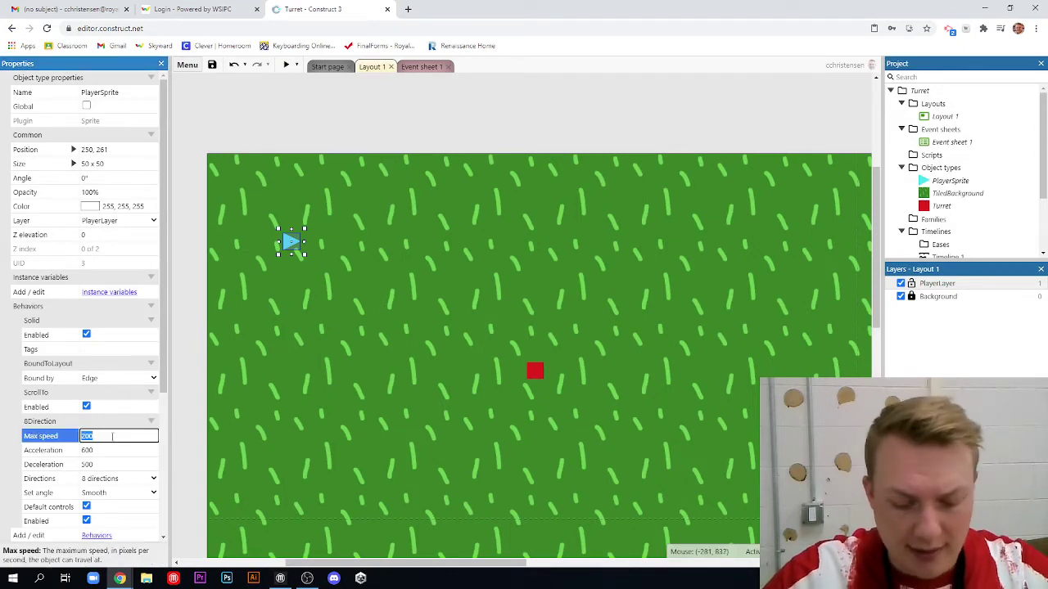
type("5")
key("Tab")
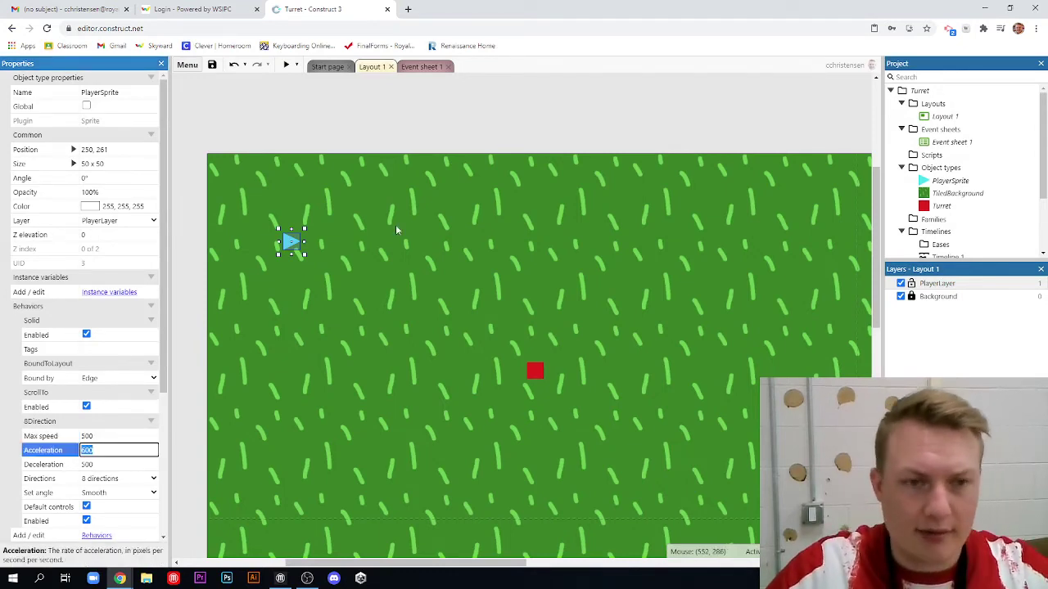
left_click(385, 157)
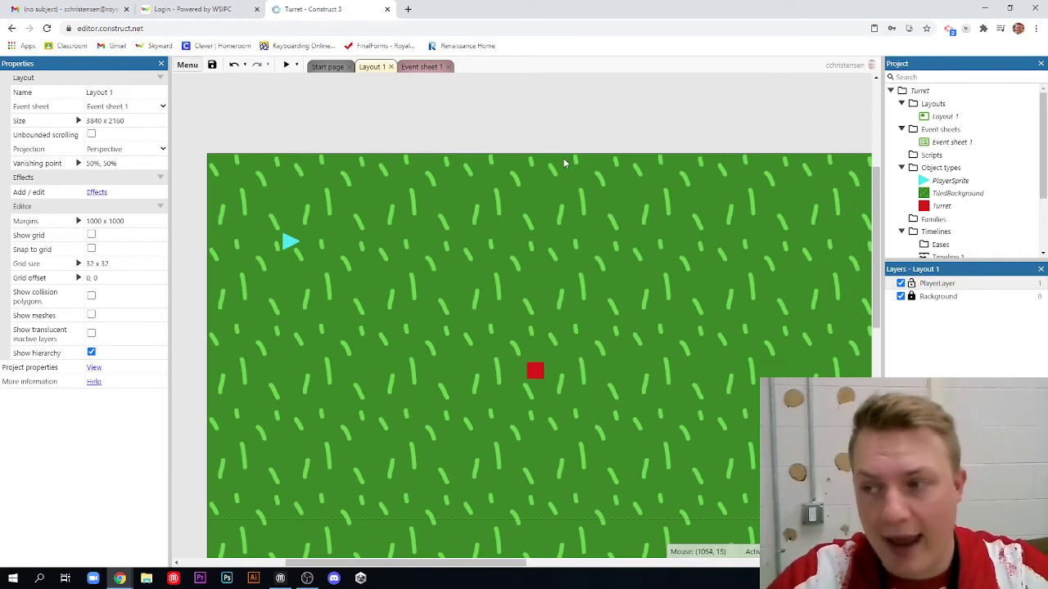
On Event sheet 1, create a System 'Every tick' event
left_click(413, 68)
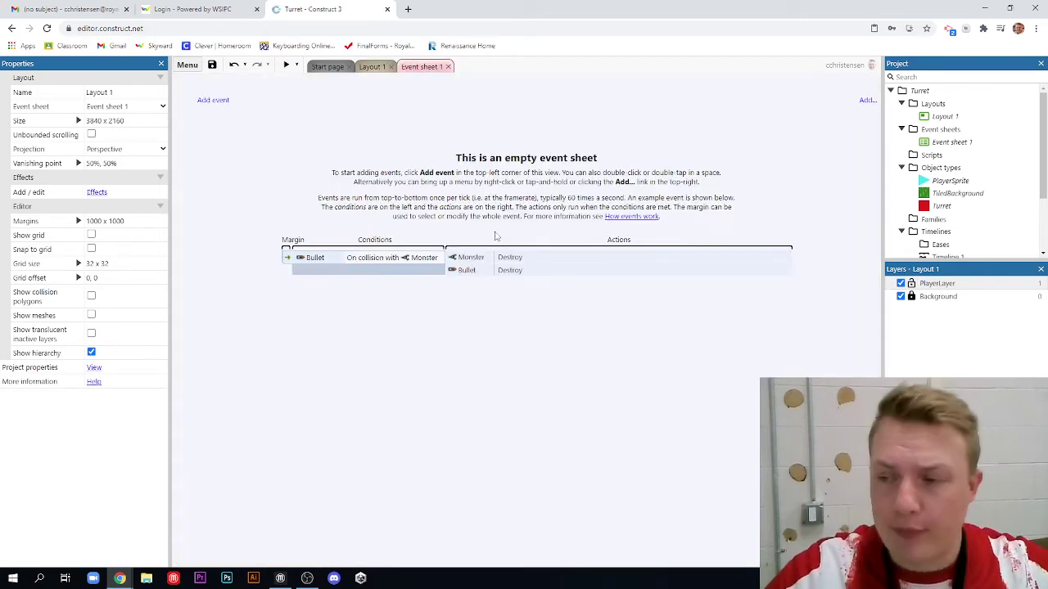
left_click(213, 102)
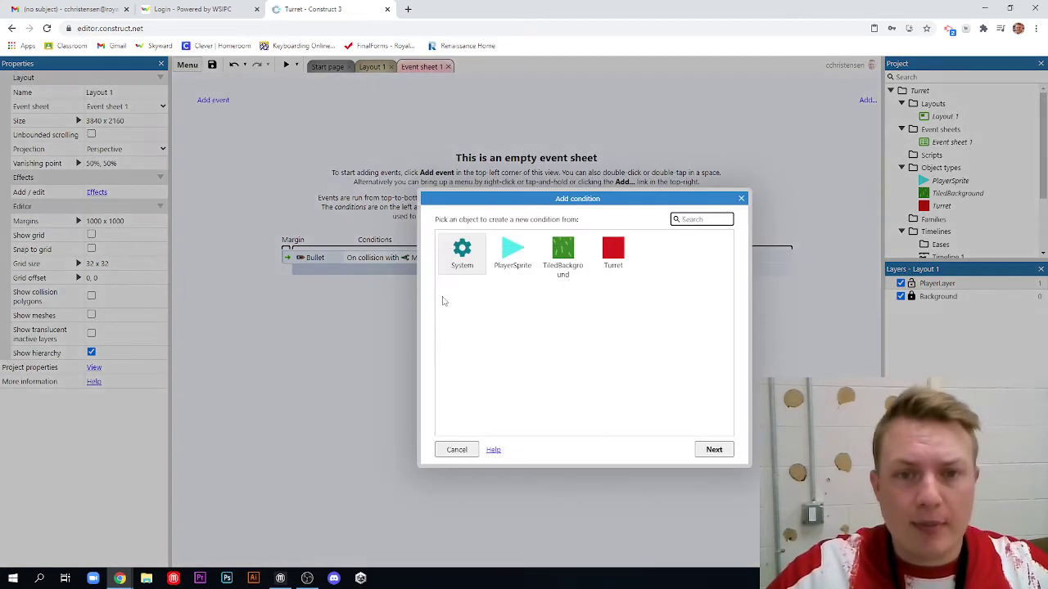
double_click(463, 254)
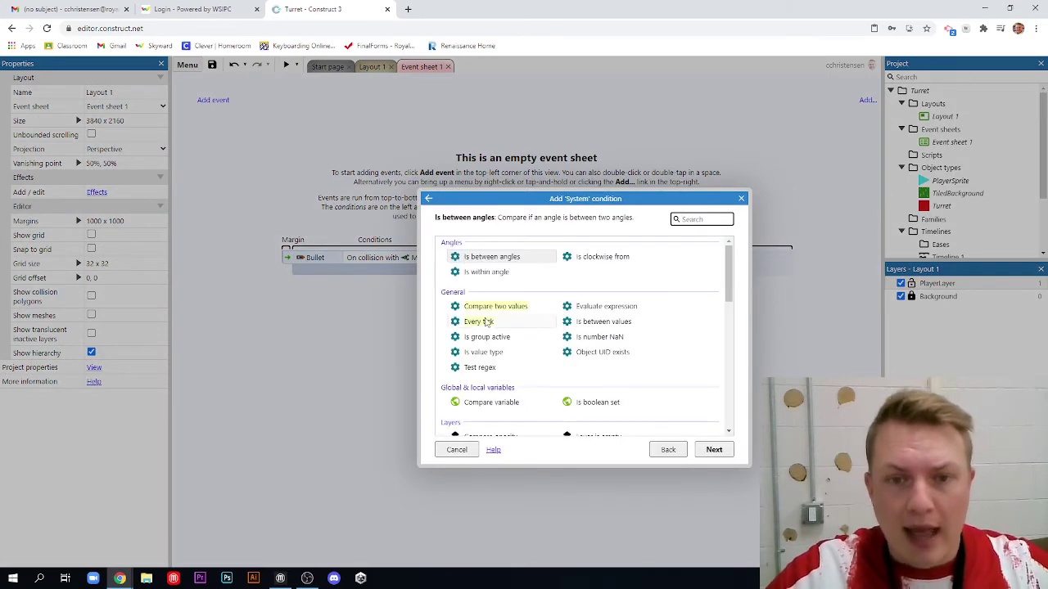
double_click(479, 323)
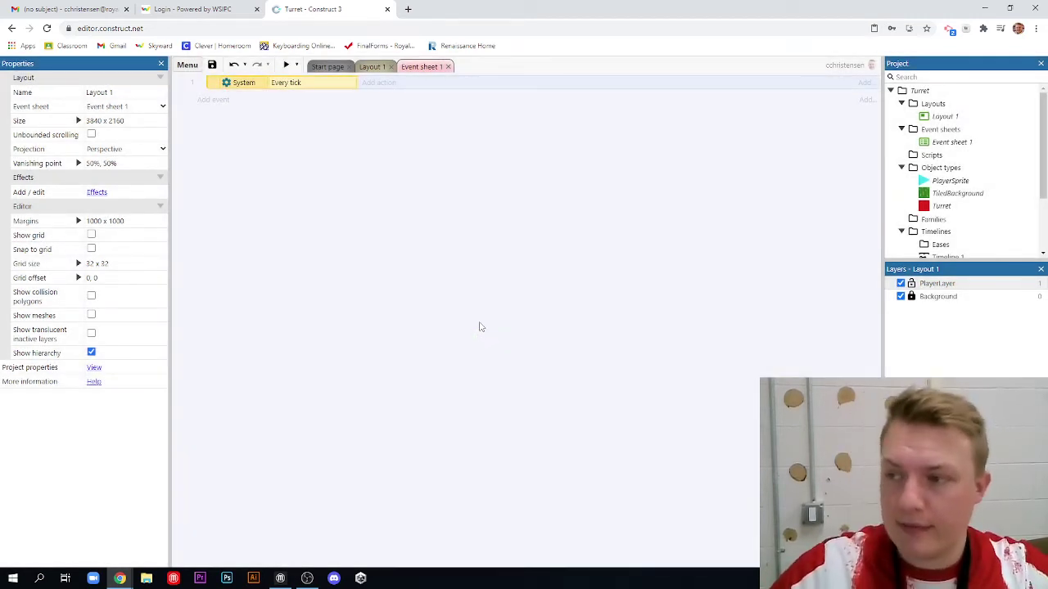
Add a Turret 'Acquire target' action with PlayerSprite as the target
left_click(381, 87)
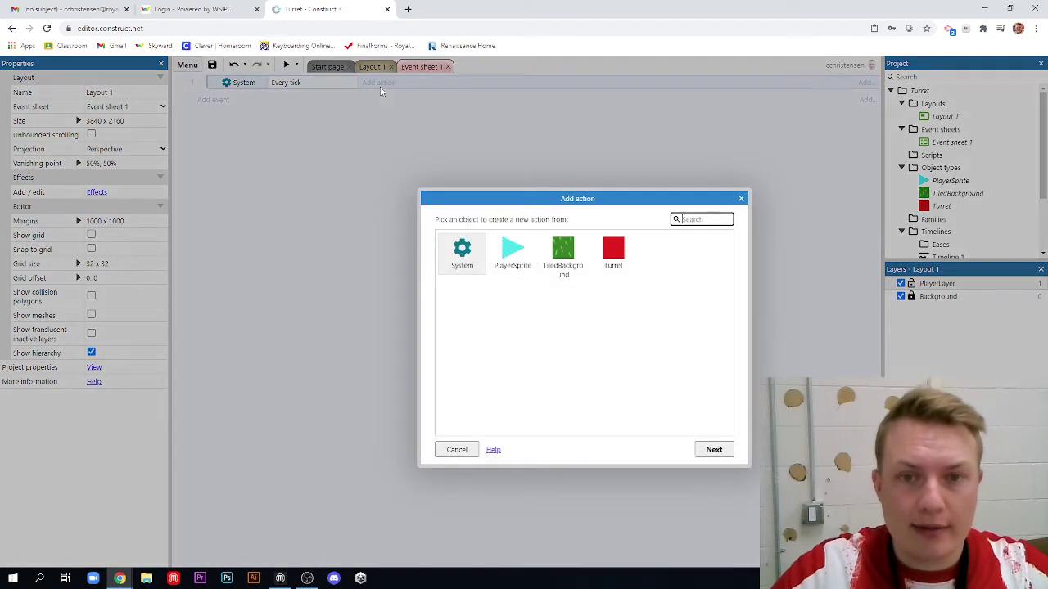
double_click(614, 253)
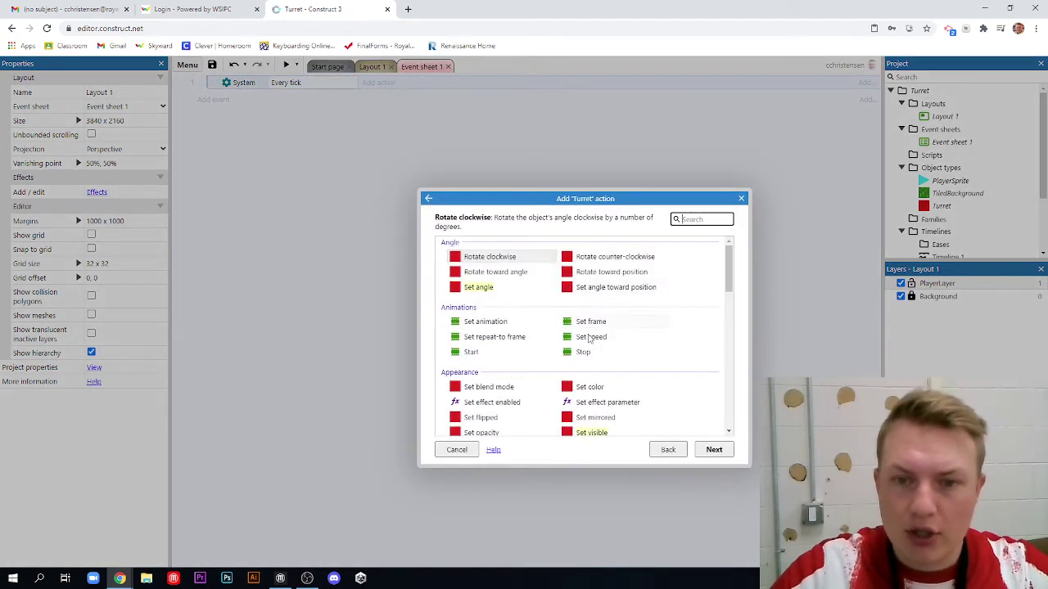
scroll(729, 283, "down", 5)
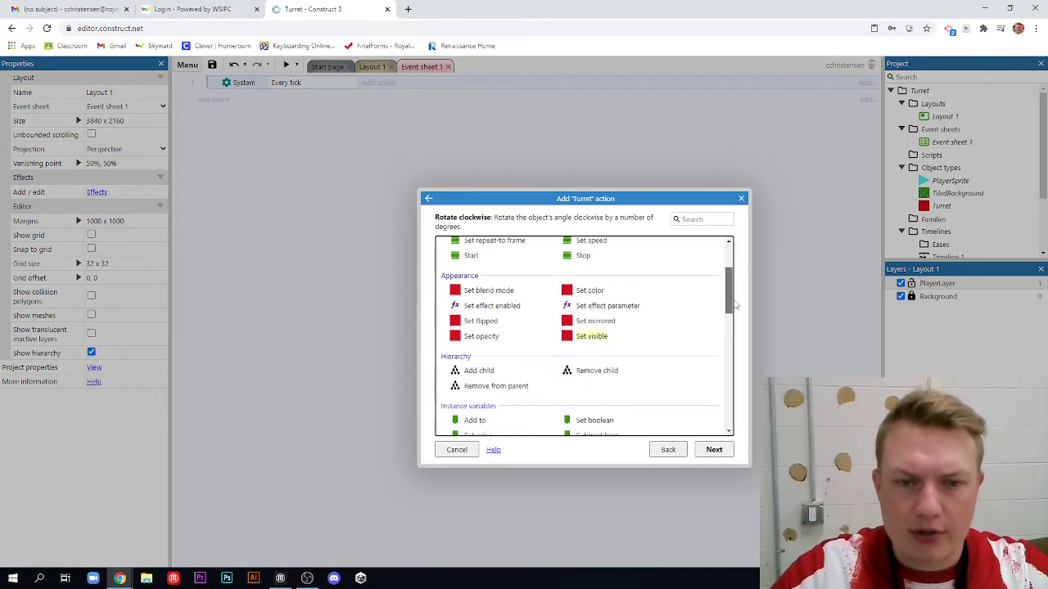
left_click_drag(729, 299, 733, 391)
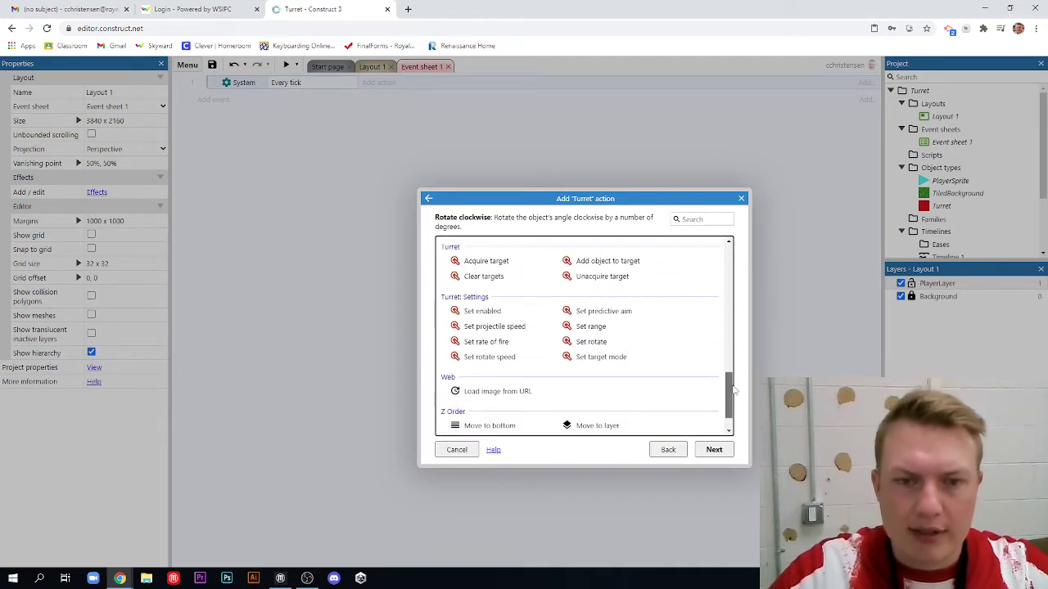
double_click(507, 264)
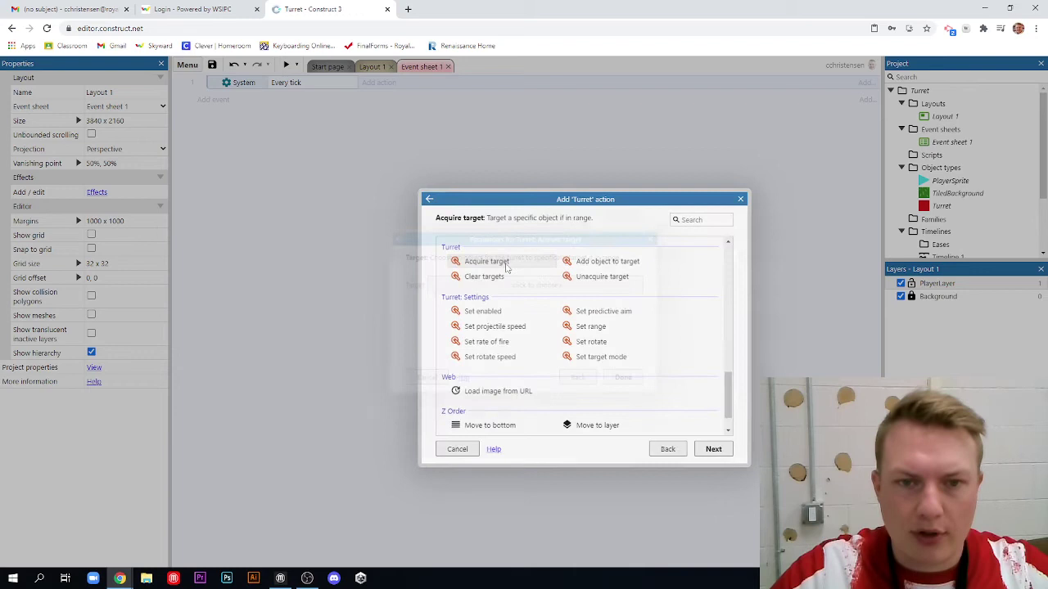
left_click(511, 285)
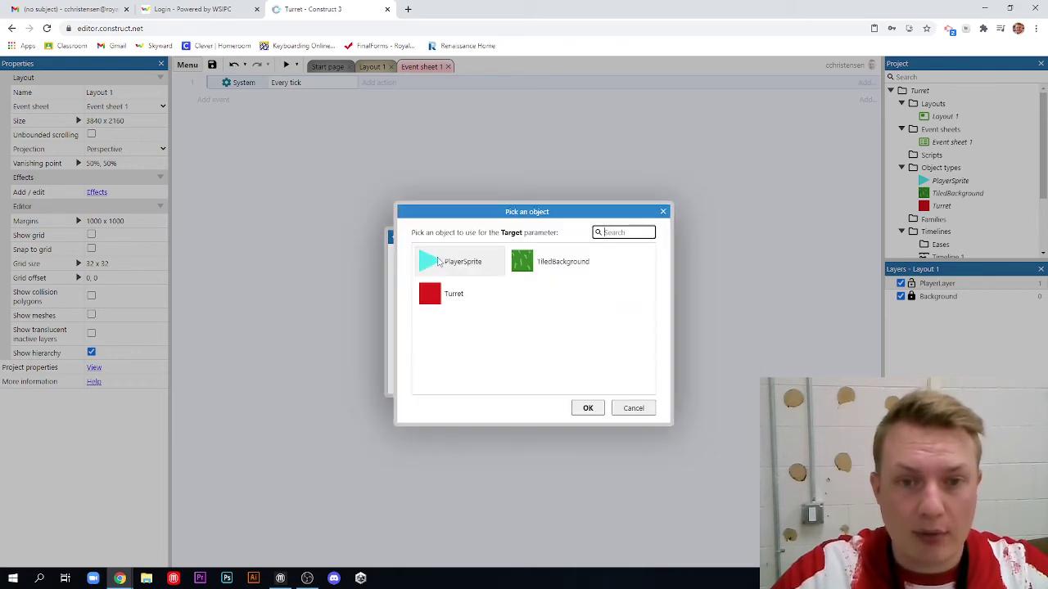
left_click(439, 262)
left_click(587, 407)
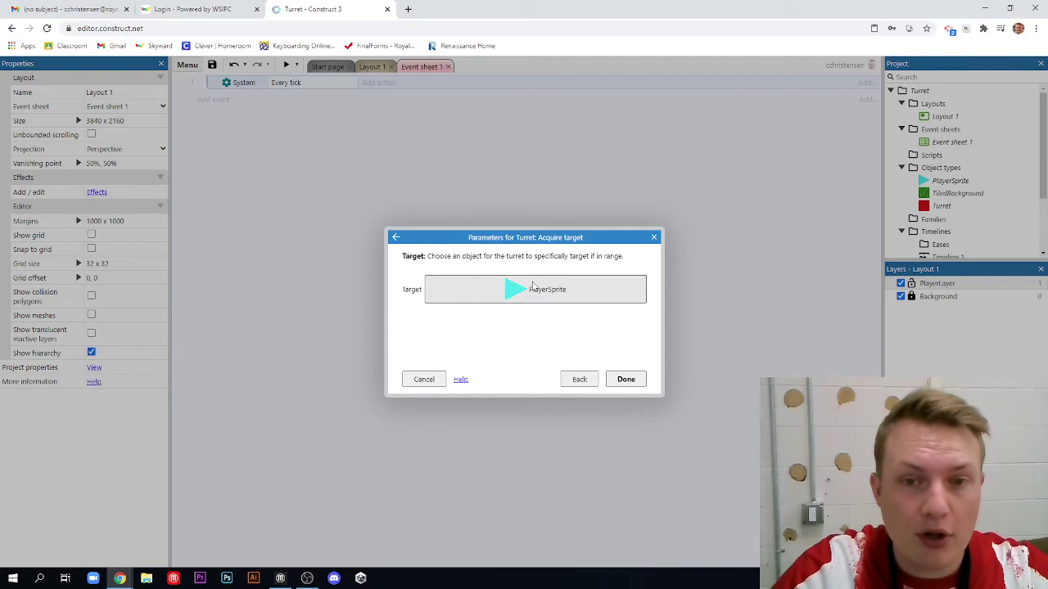
left_click(626, 380)
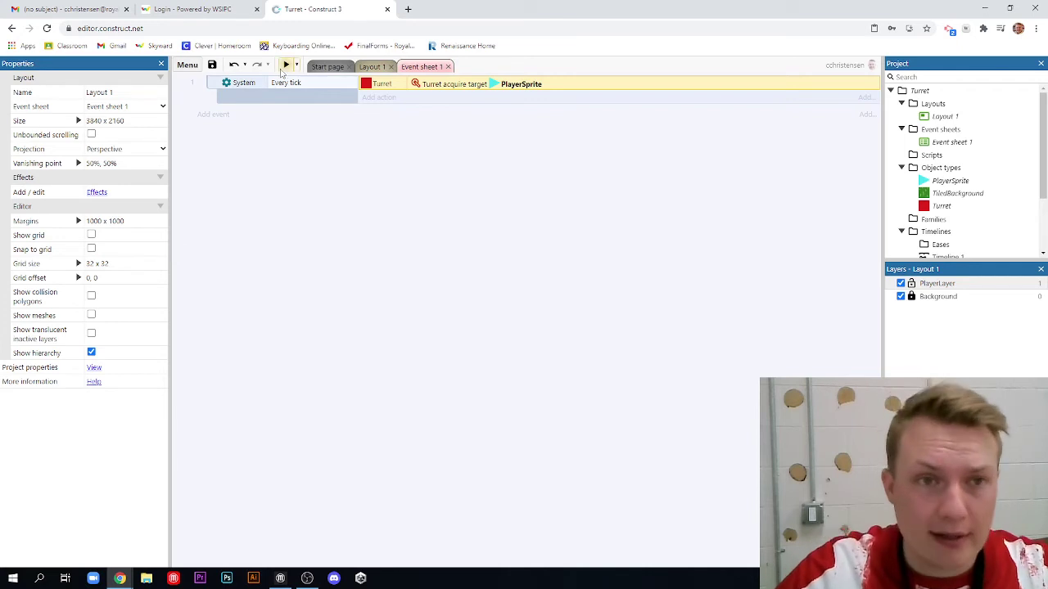
key("F5")
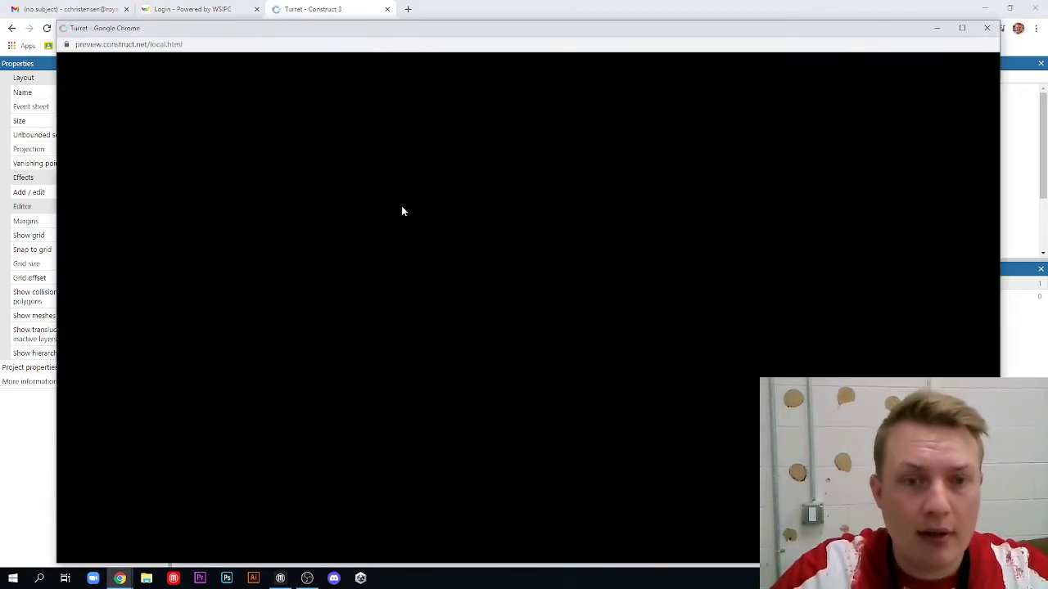
key("Down")
key("Right")
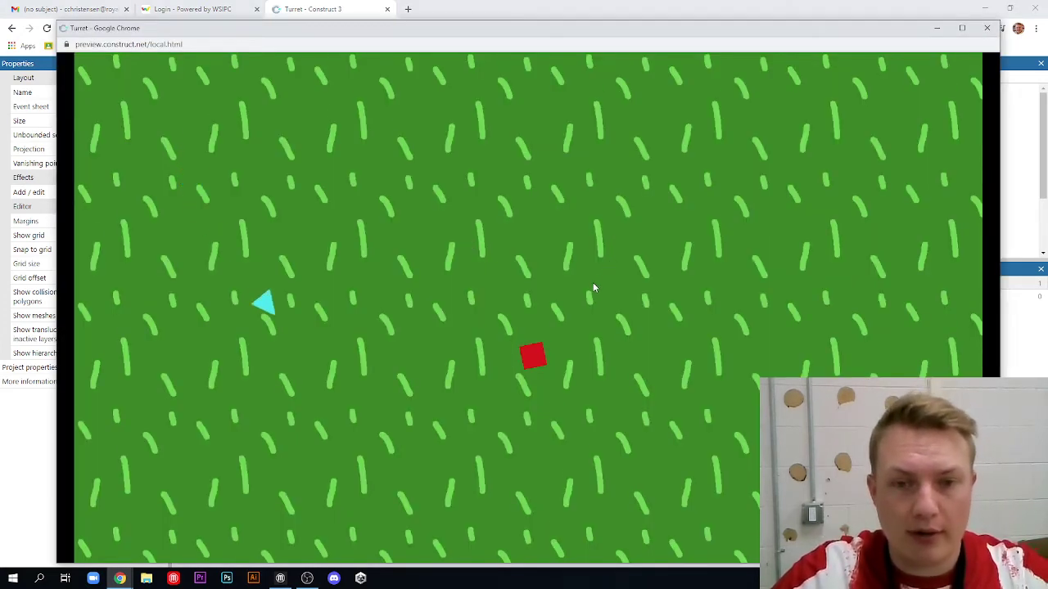
key("Up")
key("Right")
key("Up")
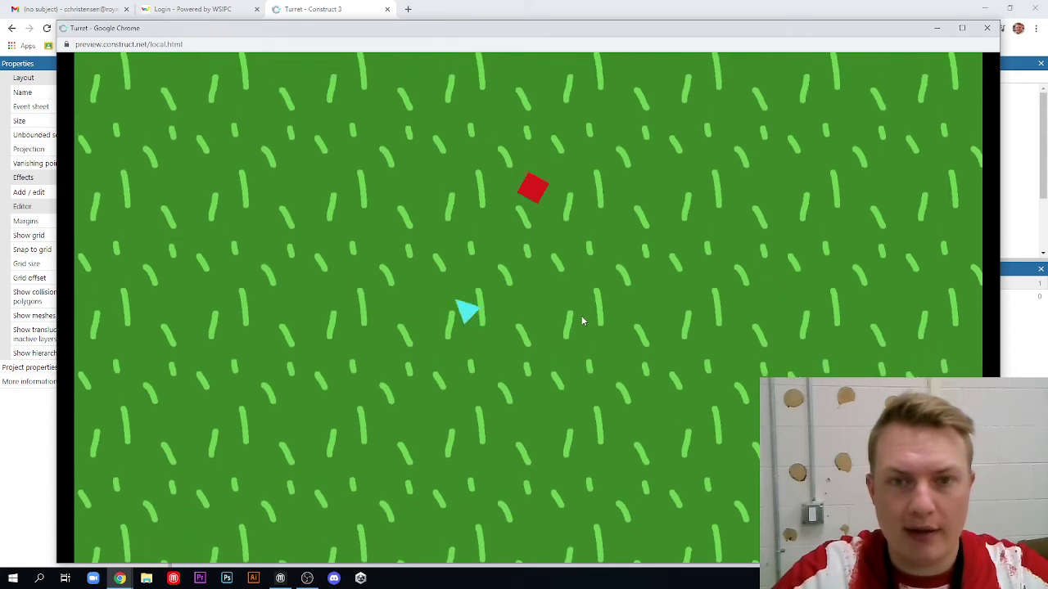
key("Left")
key("Right")
key("Up")
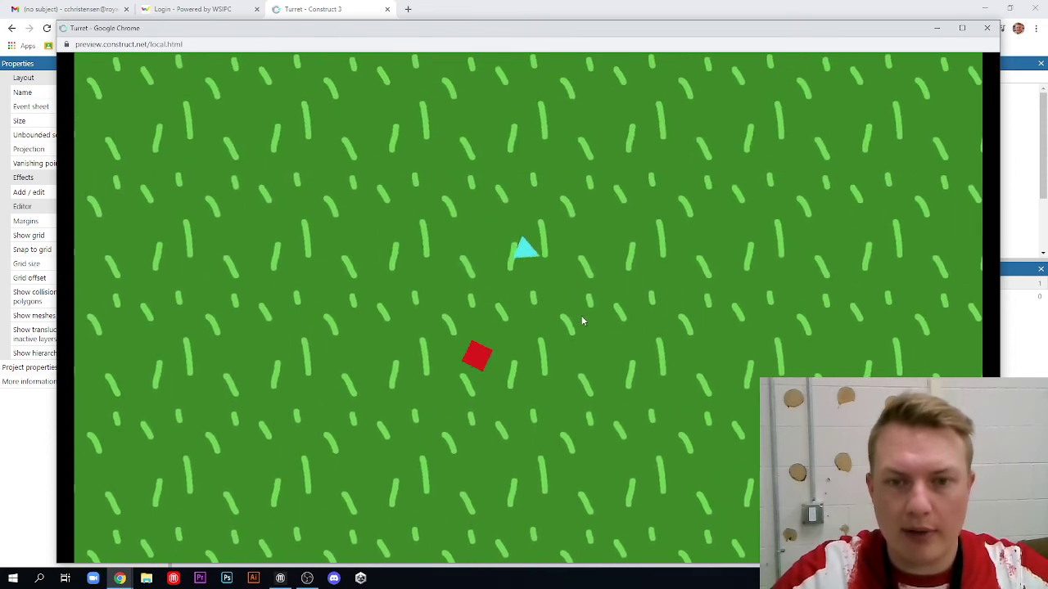
key("Down")
key("Up")
key("Down")
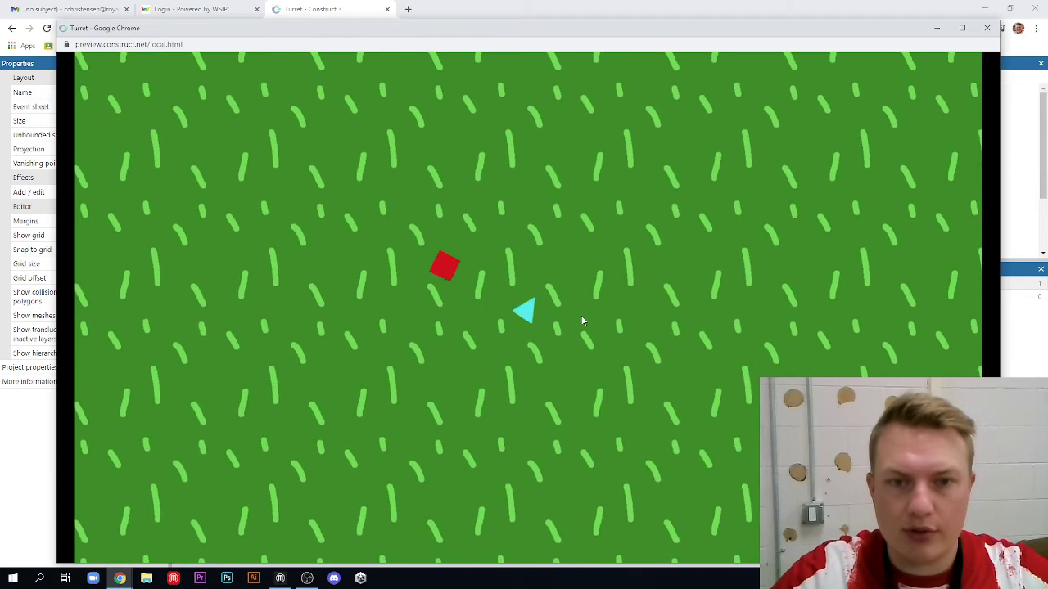
key("Up")
key("Down")
key("Left")
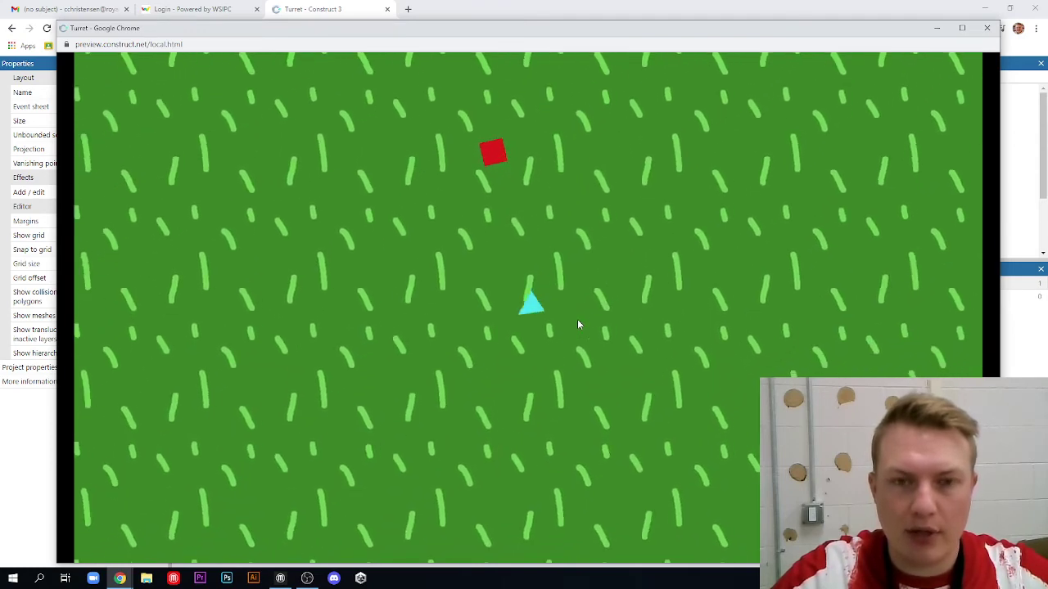
key("Up")
key("Right")
key("Up")
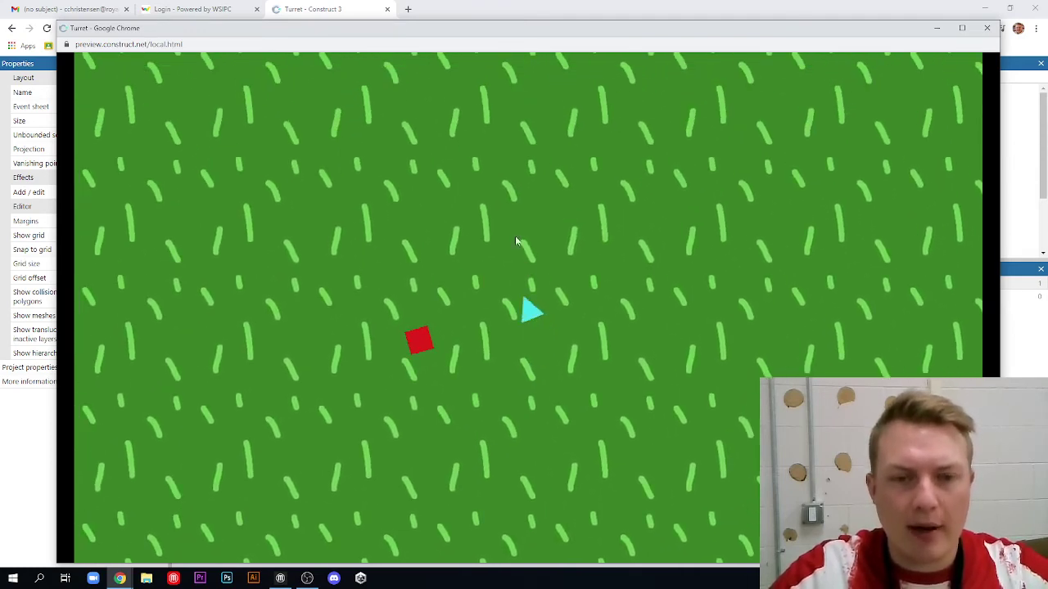
key("Down")
key("Up")
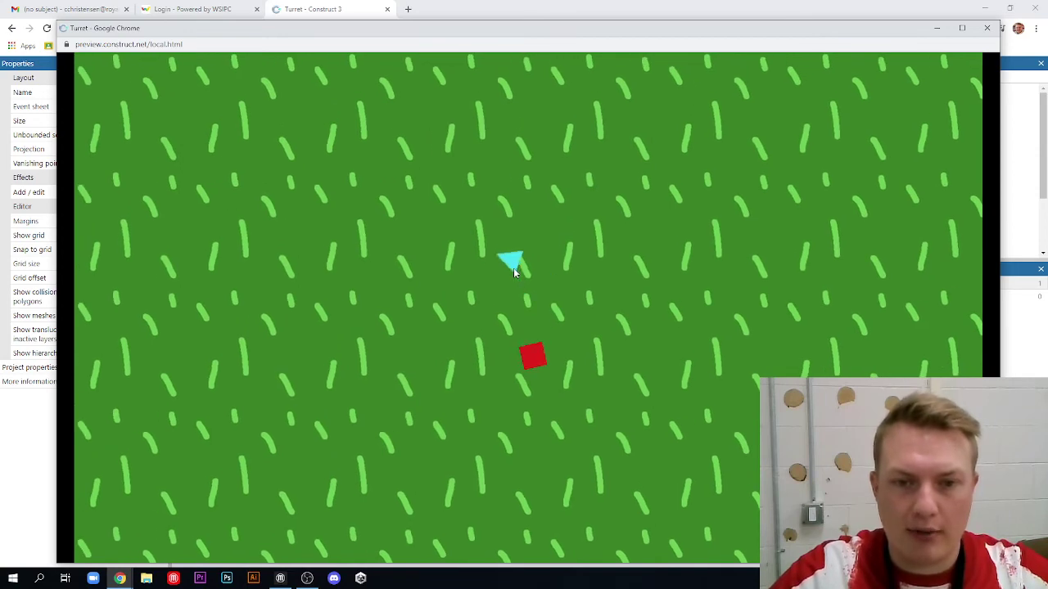
key("Left")
key("Down")
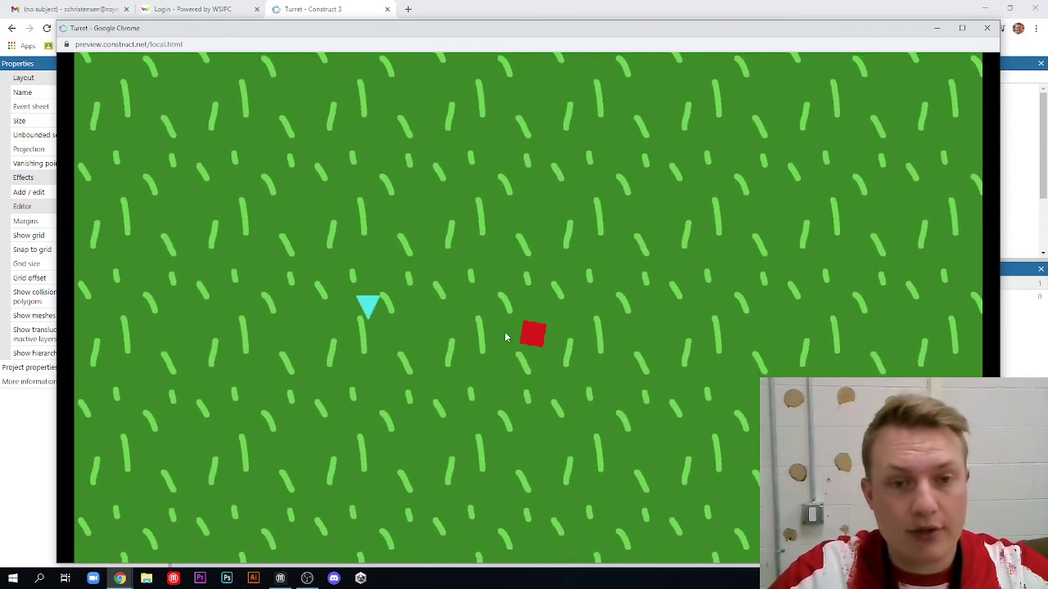
key("Right")
key("Left")
key("Right")
key("Up")
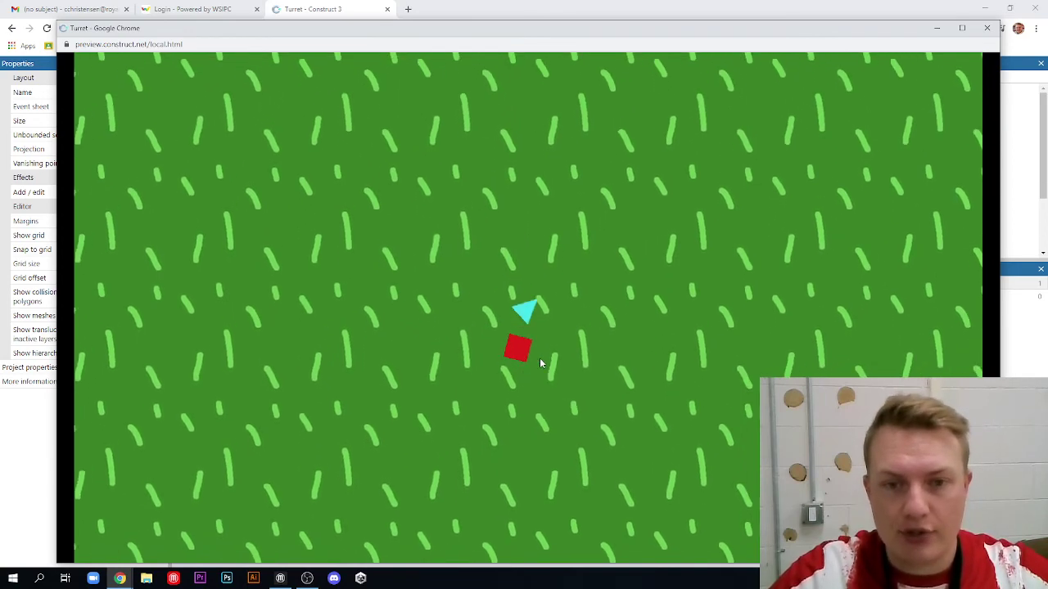
key("Right")
key("Up")
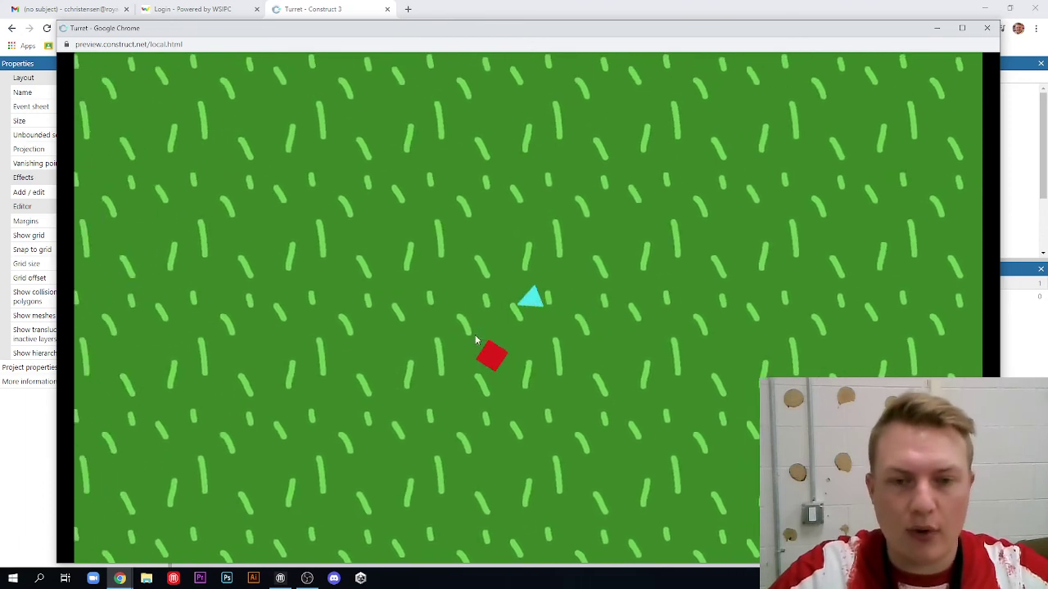
key("Left")
key("Right")
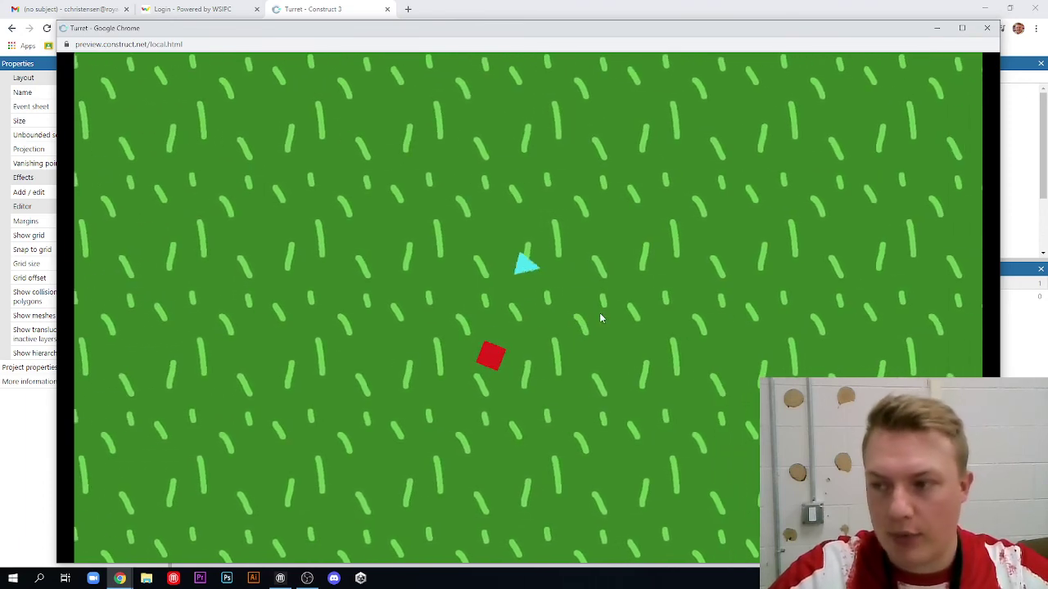
key("Left")
key("Right")
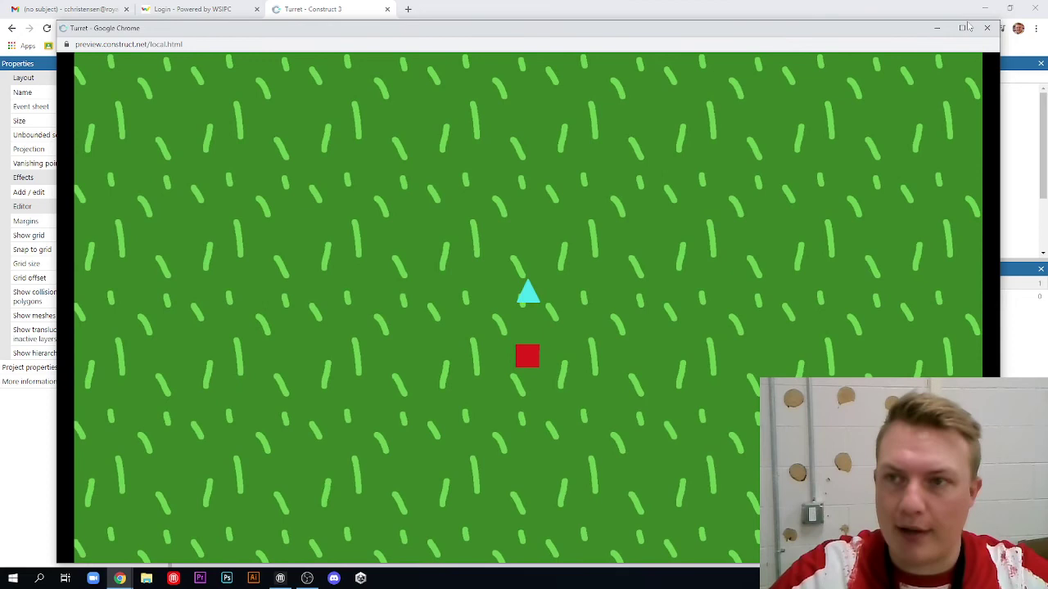
left_click(986, 28)
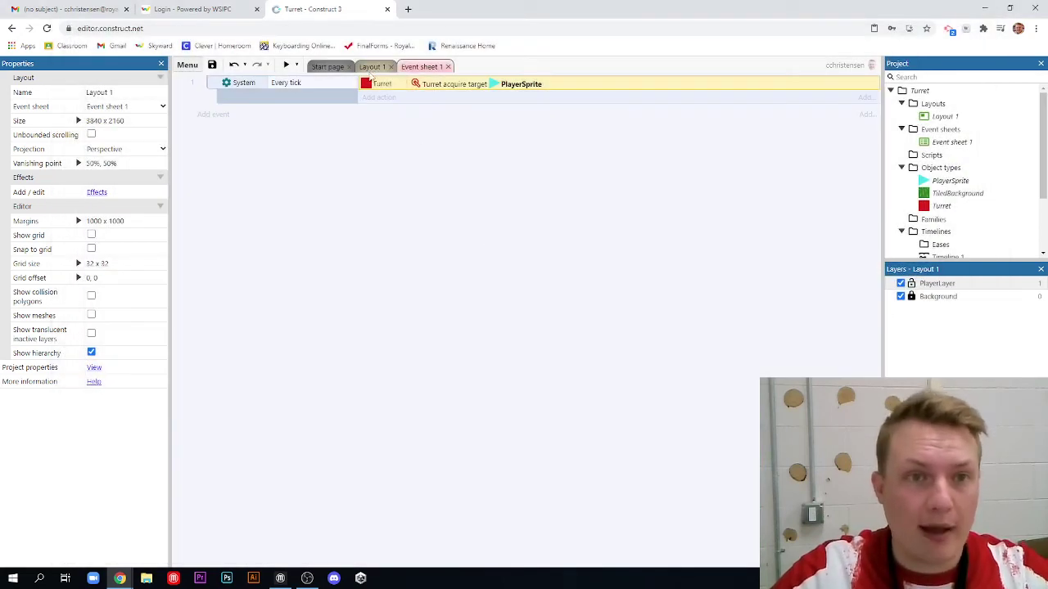
left_click(370, 67)
left_click(419, 67)
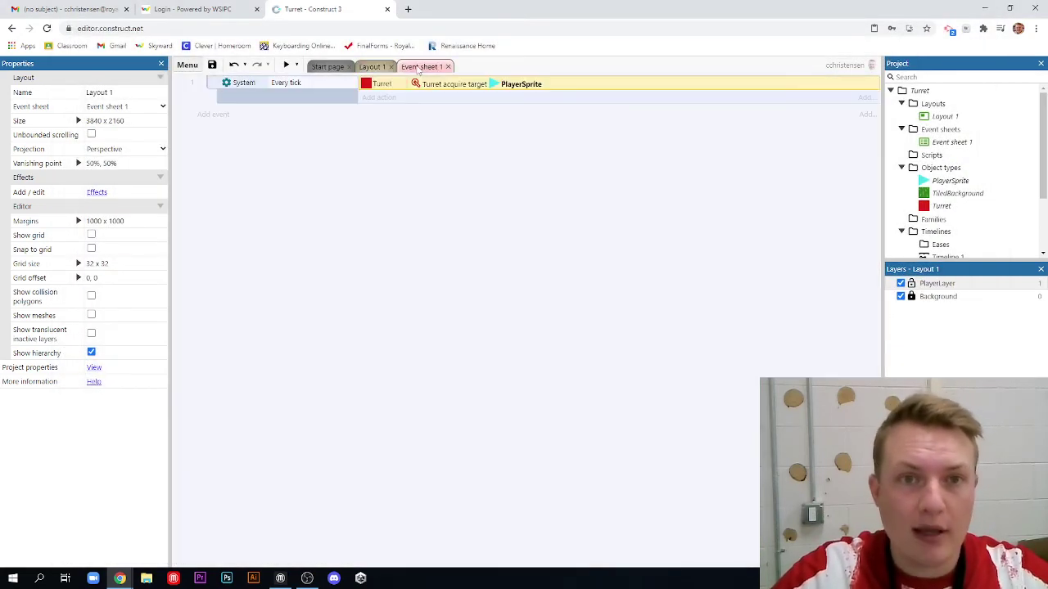